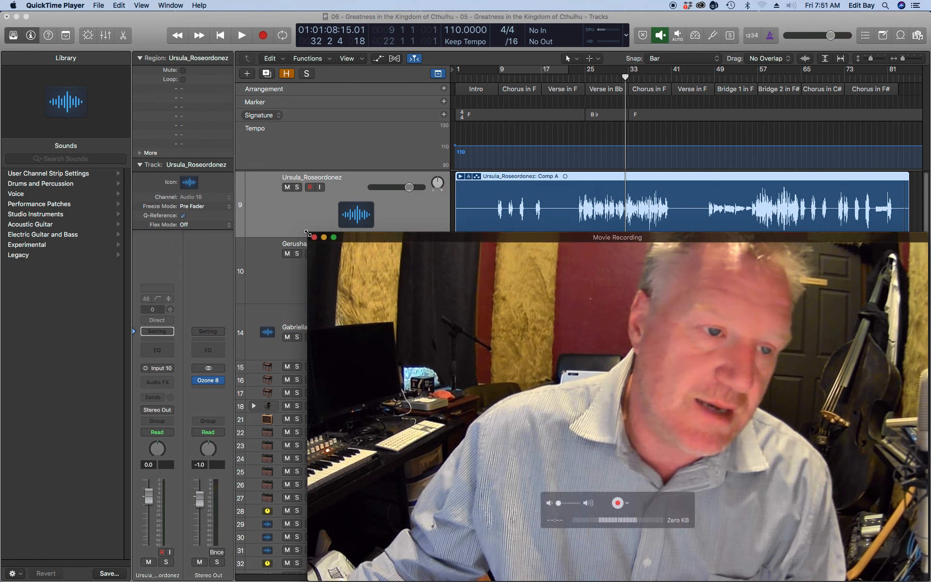
Step: Shrink the Movie Recording window out of the way and select the "Greatness in the king only voice" region on track 14
{"action": "left_click_drag", "start_coordinate": [308, 233], "coordinate": [676, 529]}
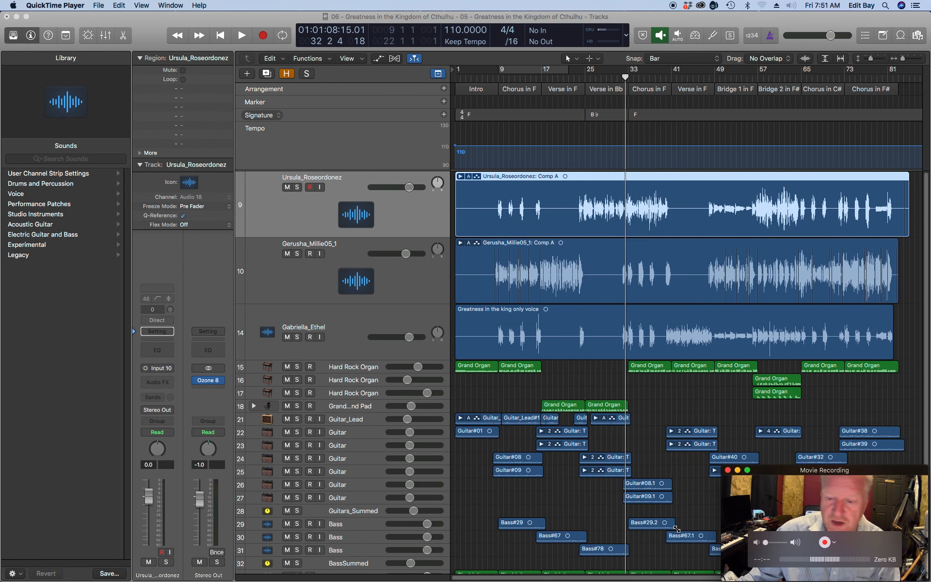
{"action": "left_click", "coordinate": [339, 329]}
{"action": "left_click", "coordinate": [427, 318]}
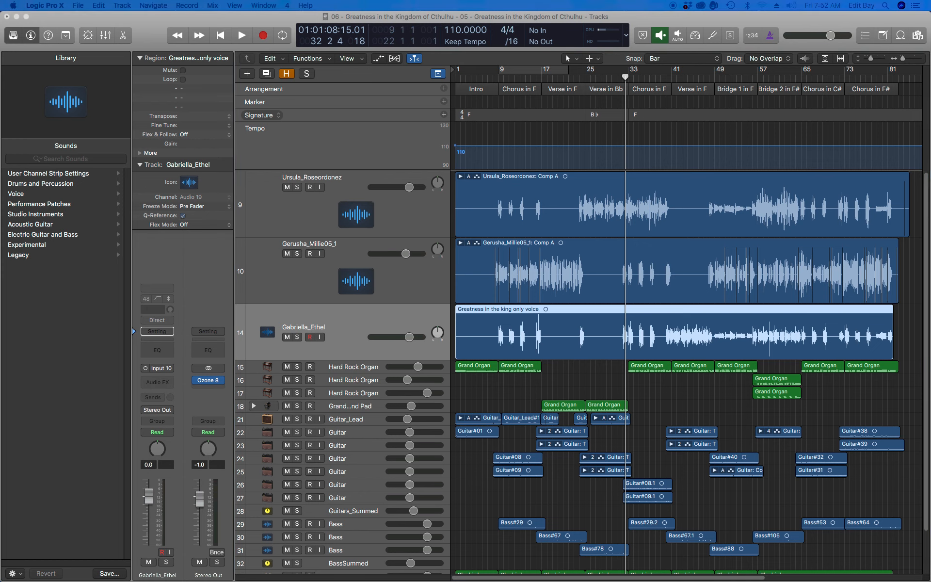
Step: Switch to Finder and show the package contents of the "06 - Greatness in the Kingdom of Cthulhu" Logic project
{"action": "left_click_drag", "start_coordinate": [930, 148], "coordinate": [296, 140]}
{"action": "left_click", "coordinate": [451, 205]}
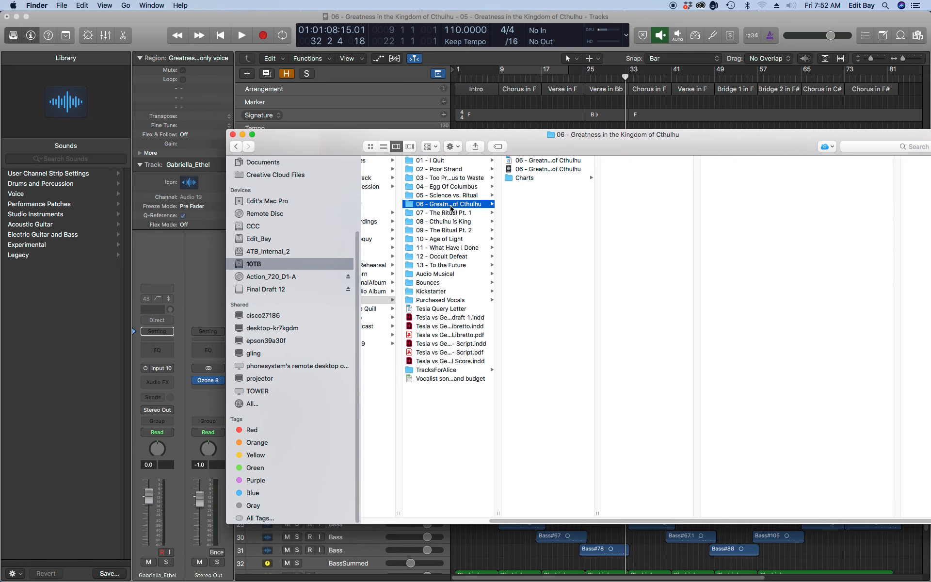
{"action": "left_click", "coordinate": [543, 170]}
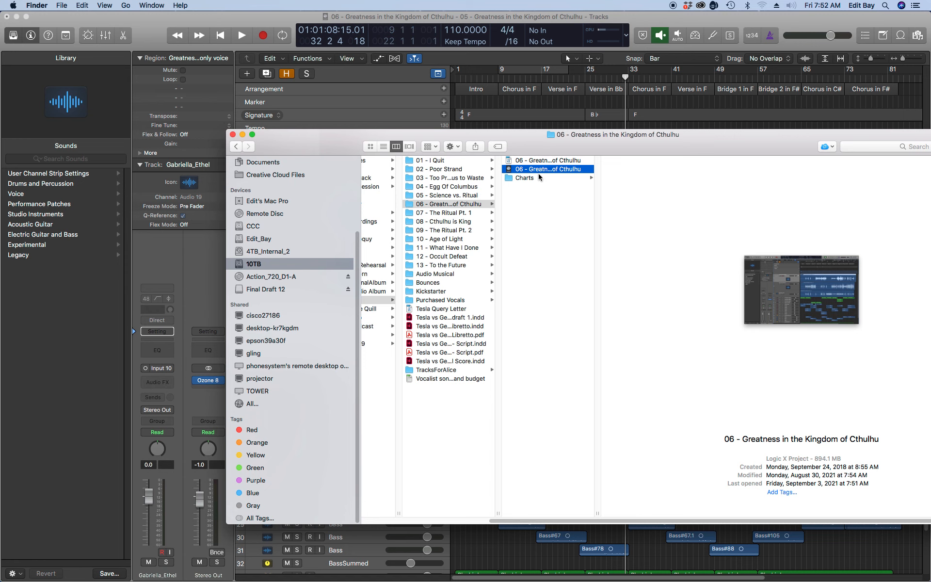
{"action": "right_click", "coordinate": [541, 171]}
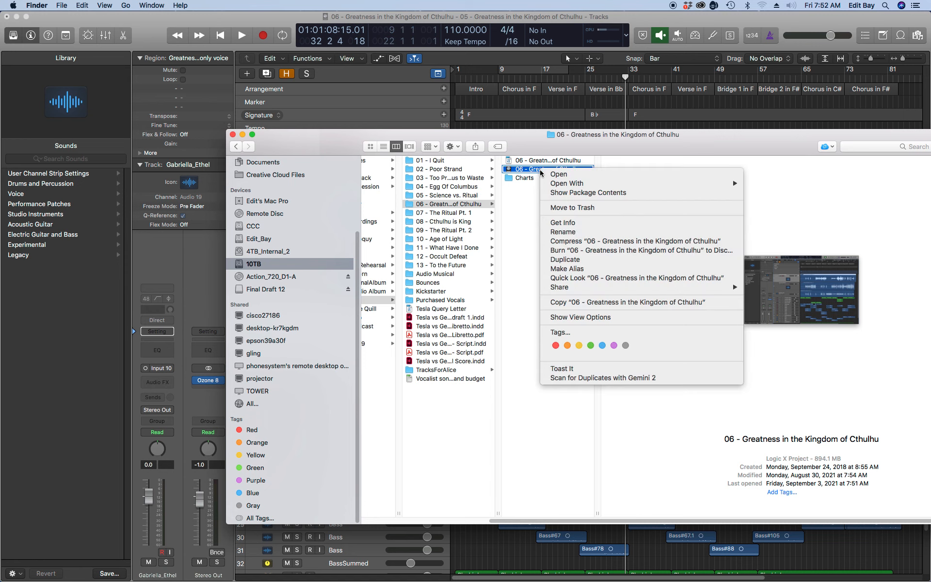
{"action": "left_click", "coordinate": [575, 192]}
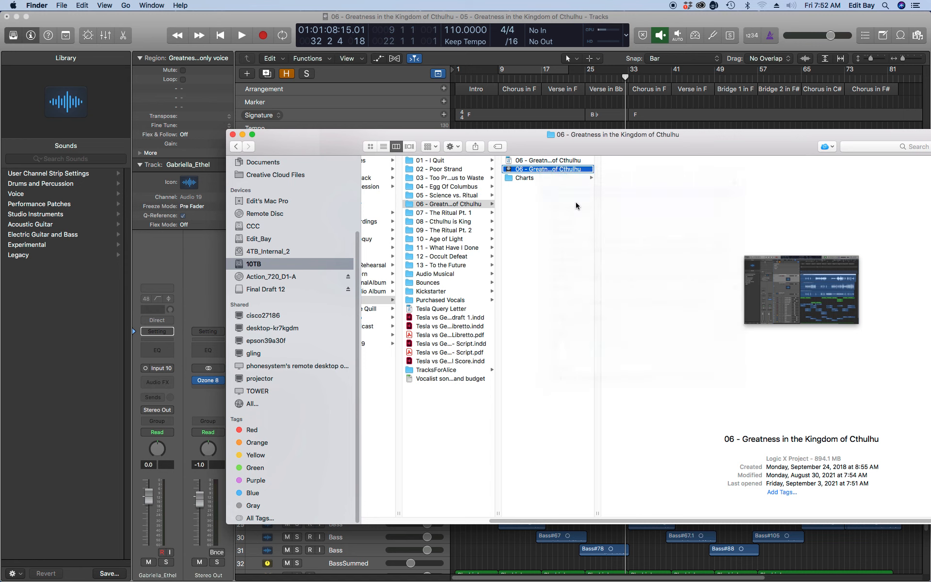
Step: Open the package's Media > Audio Files folder and widen the file column so the full names of the Greatness recordings show
{"action": "left_click", "coordinate": [391, 169]}
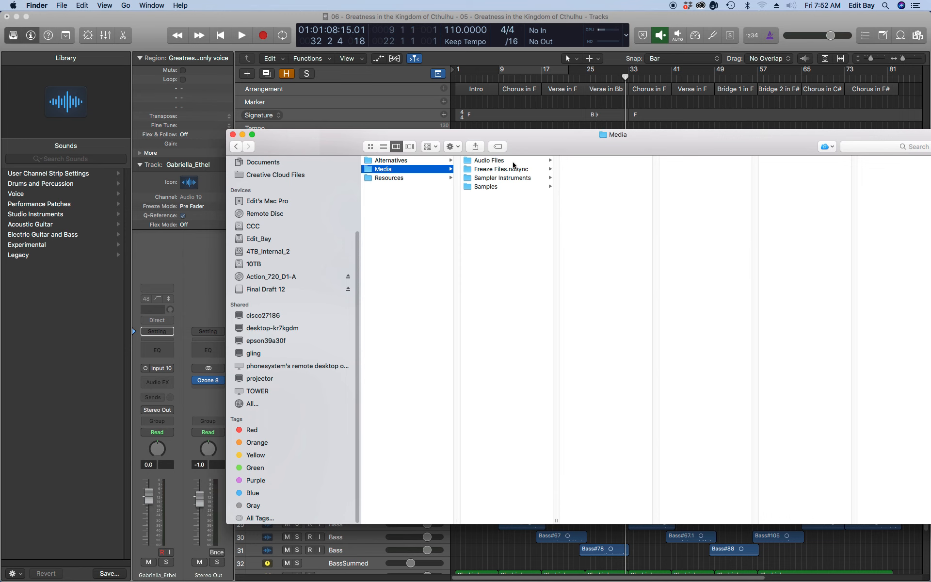
{"action": "left_click", "coordinate": [513, 162]}
{"action": "double_click", "coordinate": [426, 137]}
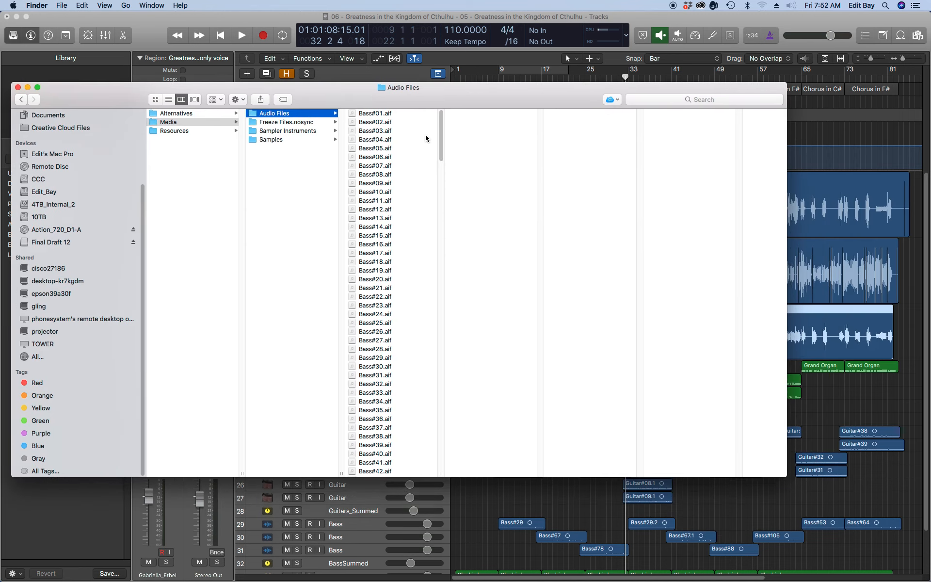
{"action": "left_click_drag", "start_coordinate": [441, 130], "coordinate": [446, 295]}
{"action": "left_click_drag", "start_coordinate": [441, 474], "coordinate": [597, 474]}
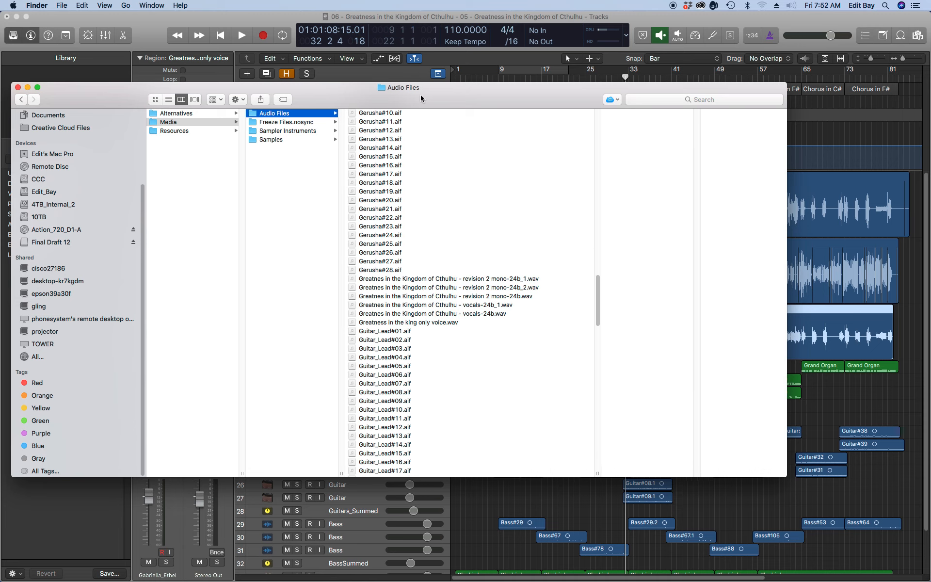
Step: Open "Greatness in the king only voice.wav" with Adobe Audition 2020
{"action": "left_click", "coordinate": [434, 324]}
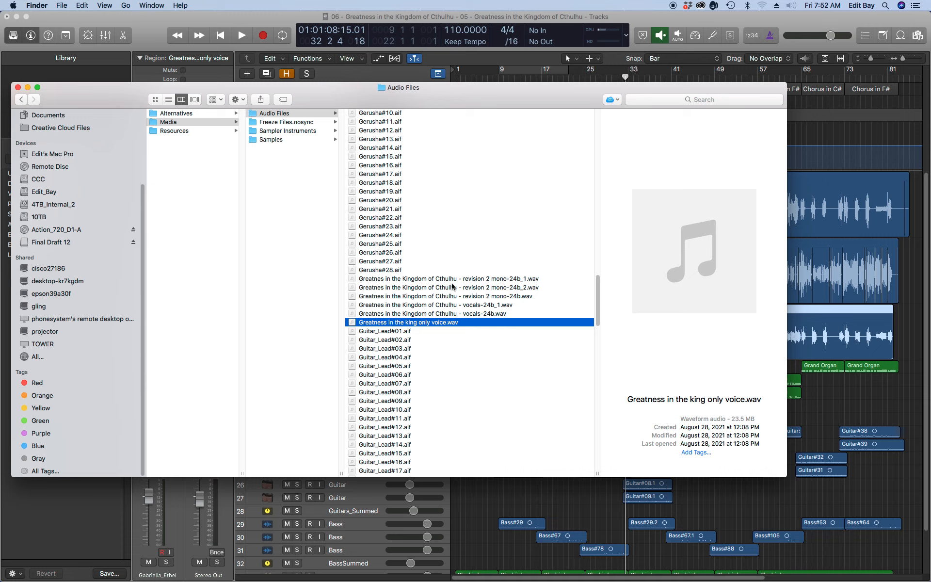
{"action": "right_click", "coordinate": [443, 324]}
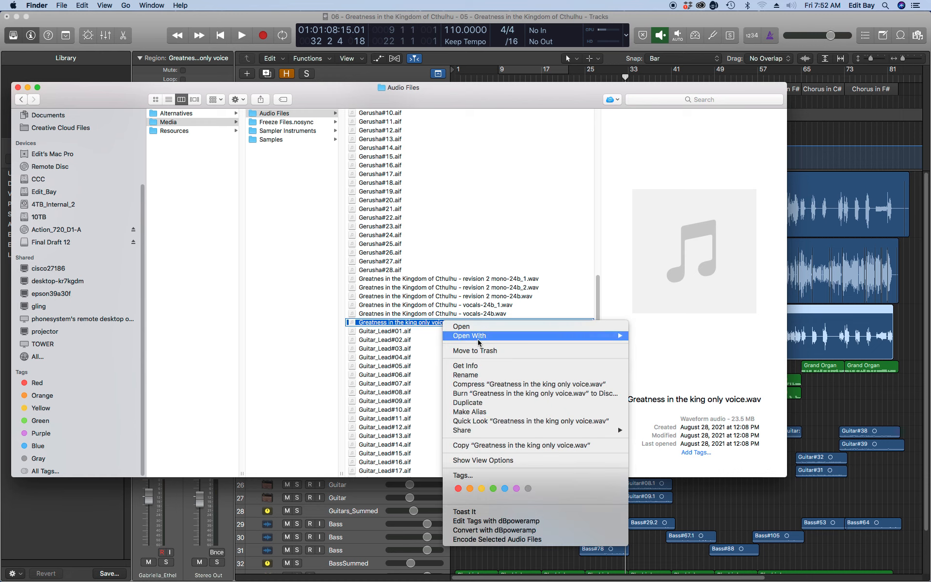
{"action": "mouse_move", "coordinate": [478, 338]}
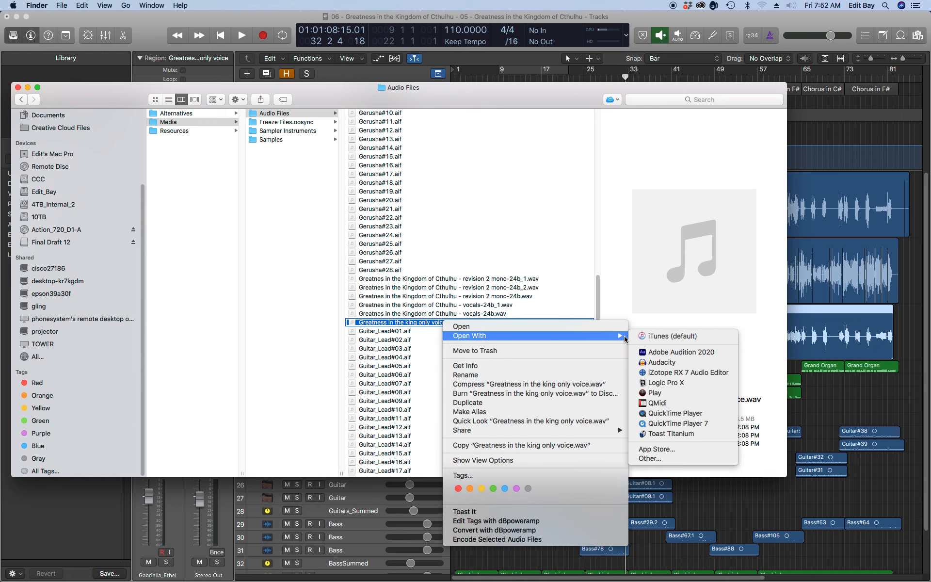
{"action": "left_click", "coordinate": [653, 355]}
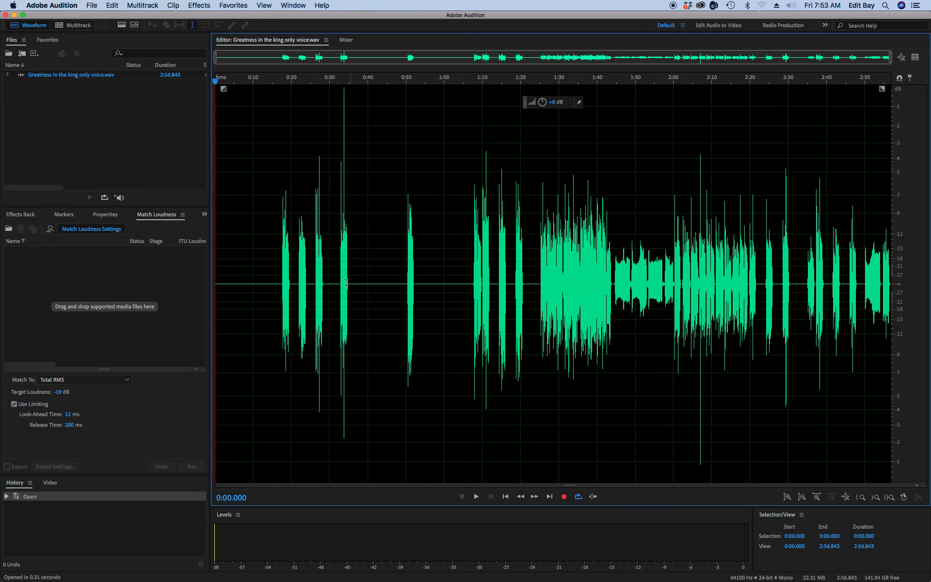
Step: Play back the first vocal phrase from about 0:16.7 and stop after a few seconds
{"action": "left_click", "coordinate": [279, 293]}
{"action": "key", "text": "space"}
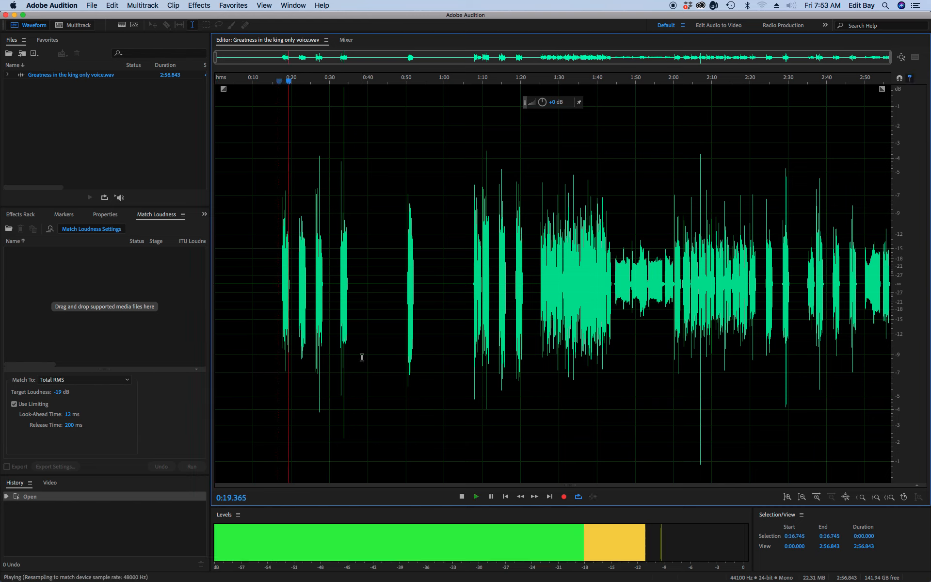
{"action": "key", "text": "space"}
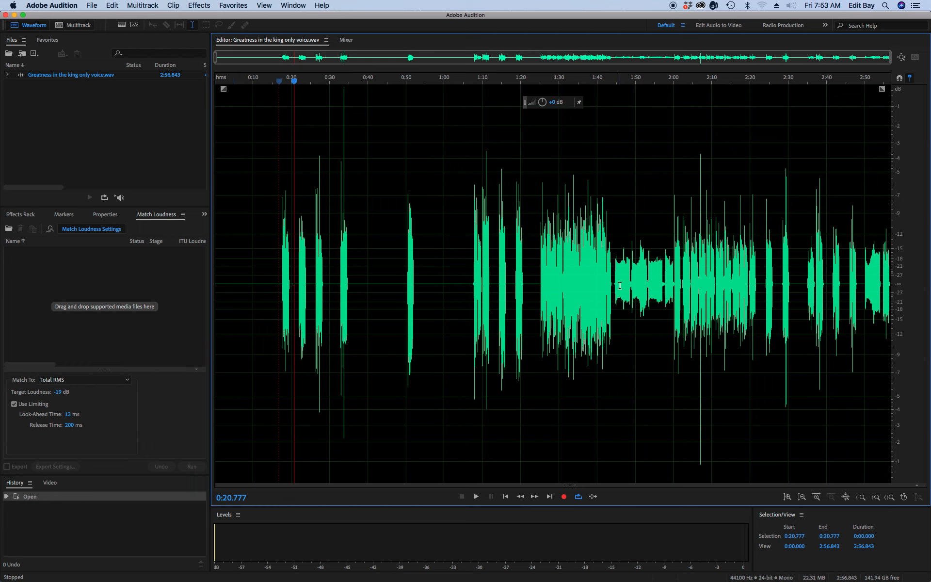
Step: Add "Greatness in the king only voice.wav" to Match Loudness and run it with the current settings
{"action": "left_click", "coordinate": [61, 276]}
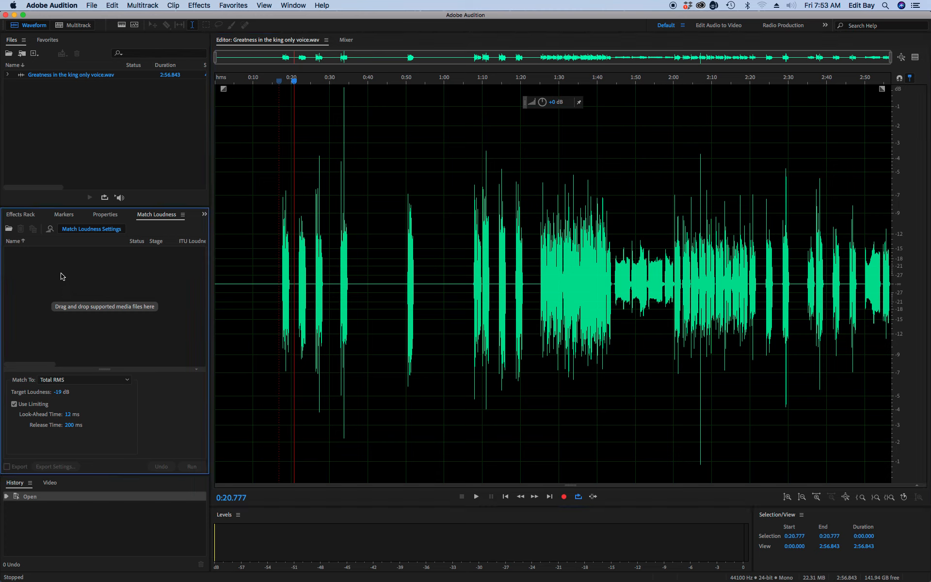
{"action": "left_click_drag", "start_coordinate": [71, 75], "coordinate": [104, 306]}
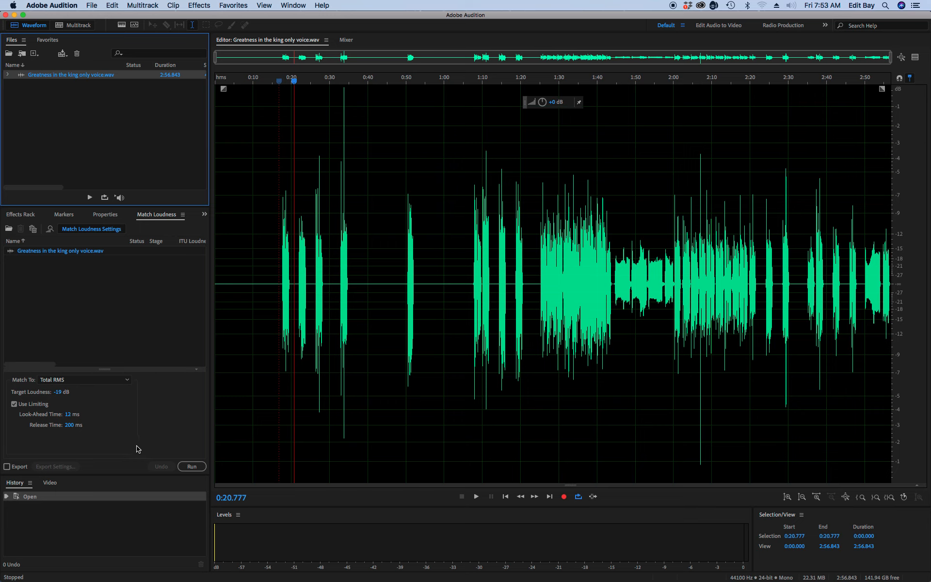
{"action": "left_click", "coordinate": [189, 466]}
{"action": "left_click", "coordinate": [190, 466]}
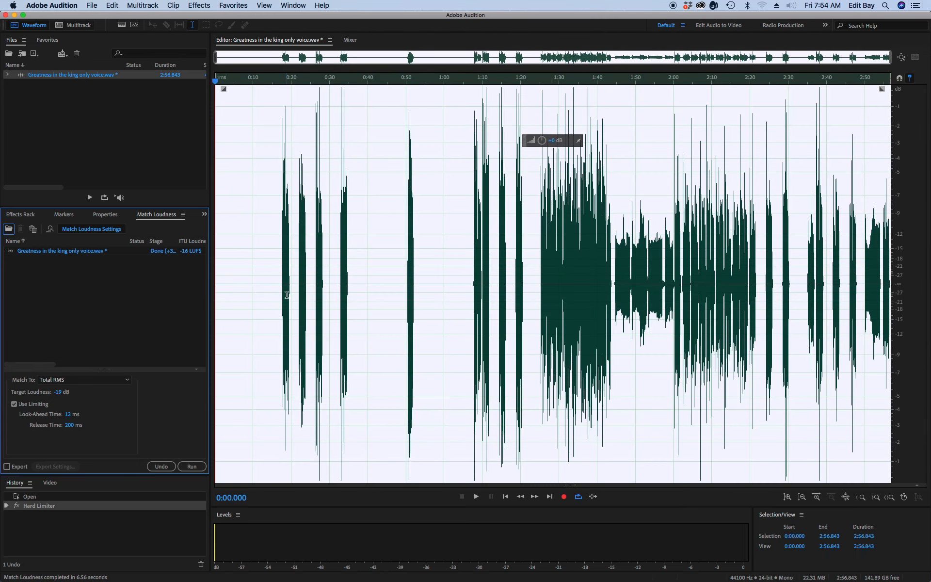
Step: Examine the loudness-matched waveform phrase by phrase and listen to the quieter passage from about 1:44
{"action": "scroll", "coordinate": [282, 293], "scroll_direction": "up", "scroll_amount": 5}
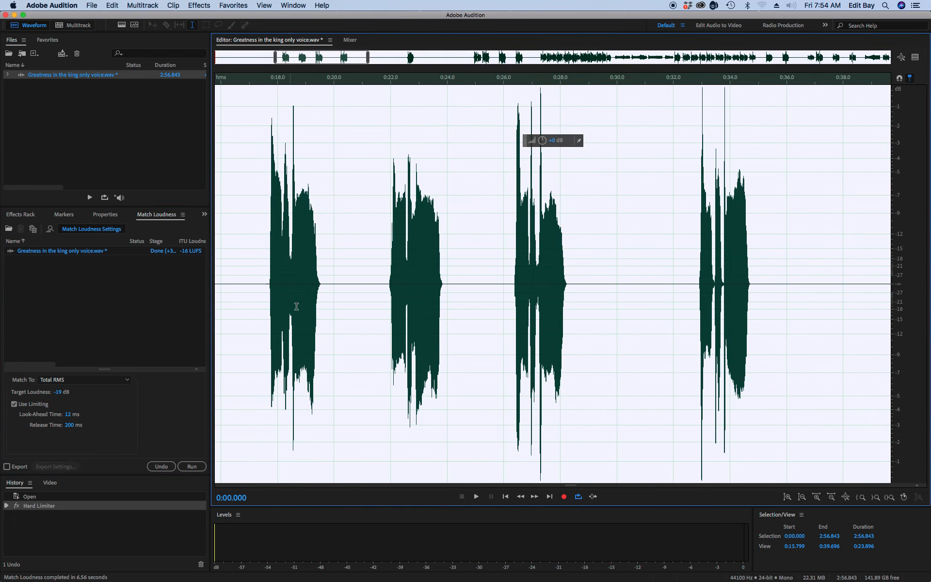
{"action": "scroll", "coordinate": [291, 300], "scroll_direction": "right", "scroll_amount": 10}
{"action": "scroll", "coordinate": [296, 306], "scroll_direction": "right", "scroll_amount": 20}
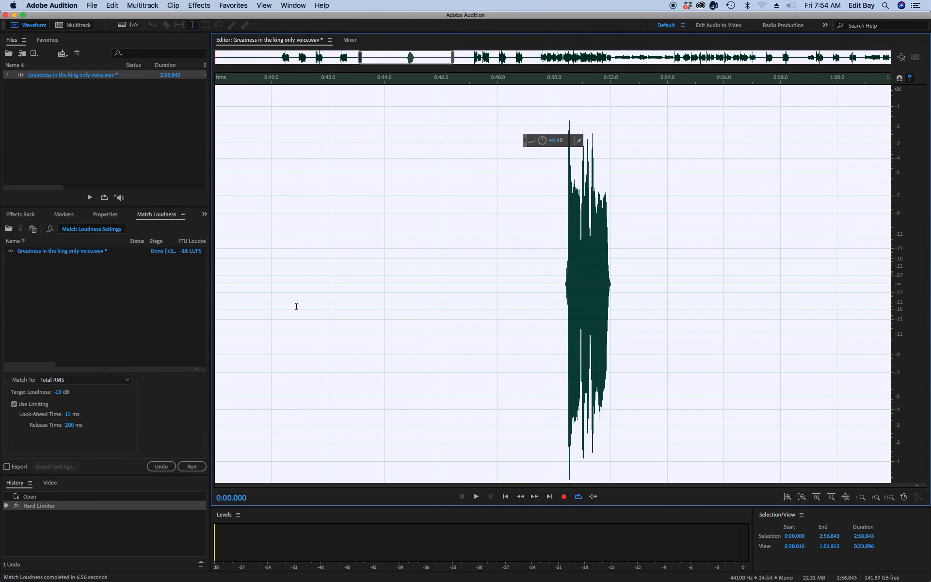
{"action": "scroll", "coordinate": [297, 307], "scroll_direction": "right", "scroll_amount": 1}
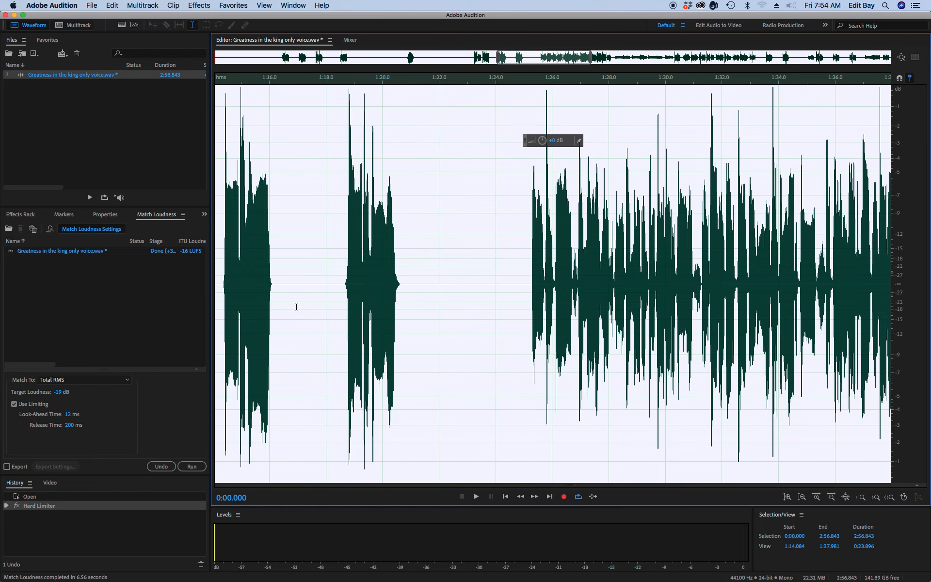
{"action": "scroll", "coordinate": [296, 306], "scroll_direction": "right", "scroll_amount": 8}
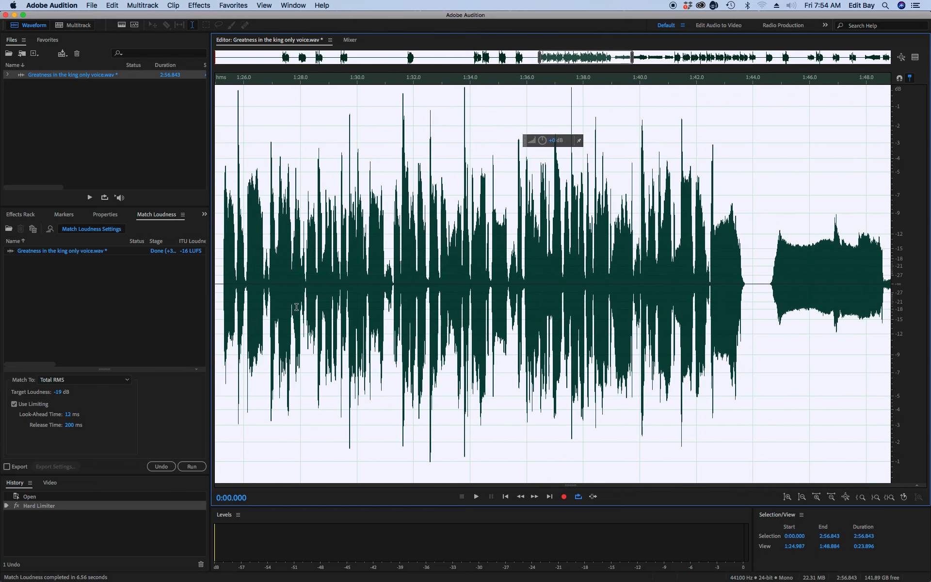
{"action": "scroll", "coordinate": [296, 307], "scroll_direction": "right", "scroll_amount": 8}
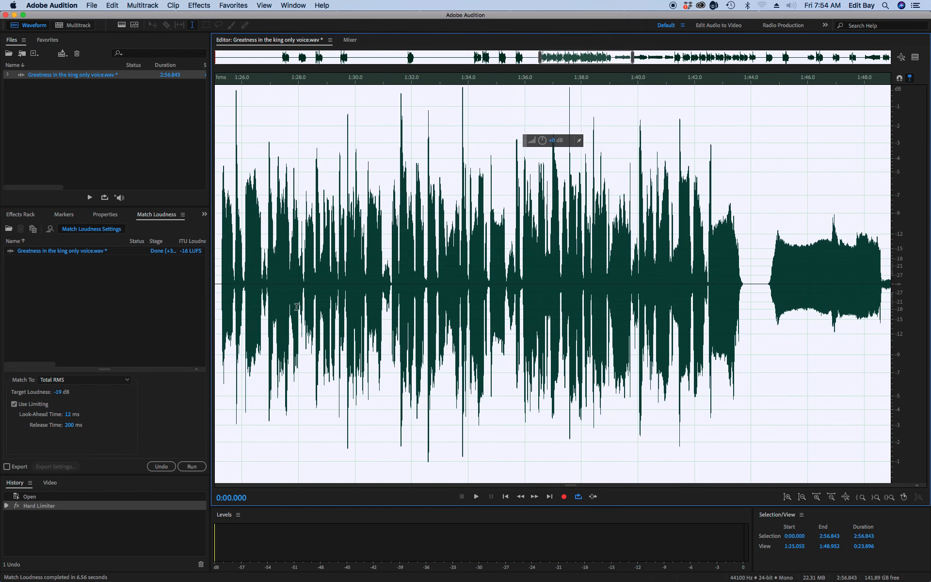
{"action": "scroll", "coordinate": [296, 307], "scroll_direction": "right", "scroll_amount": 1}
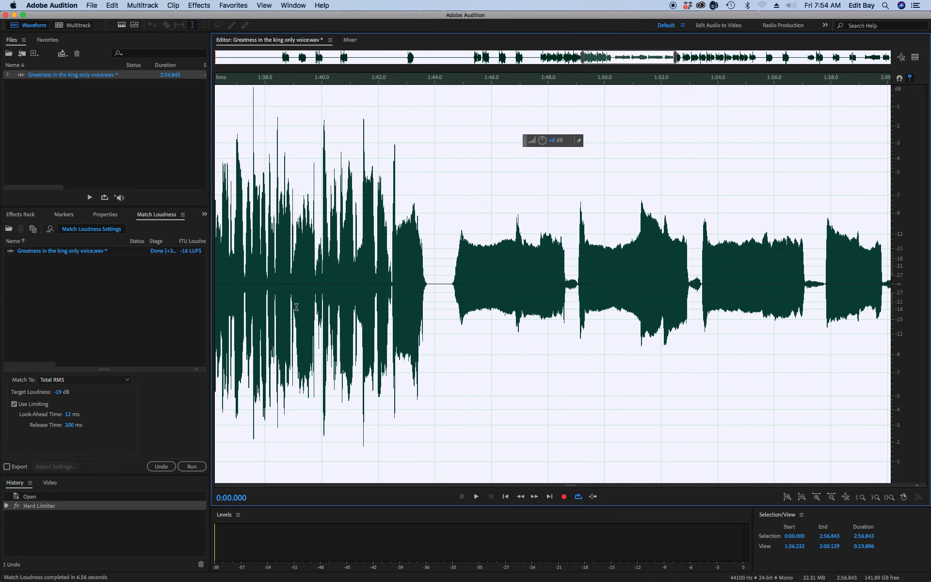
{"action": "left_click", "coordinate": [433, 289]}
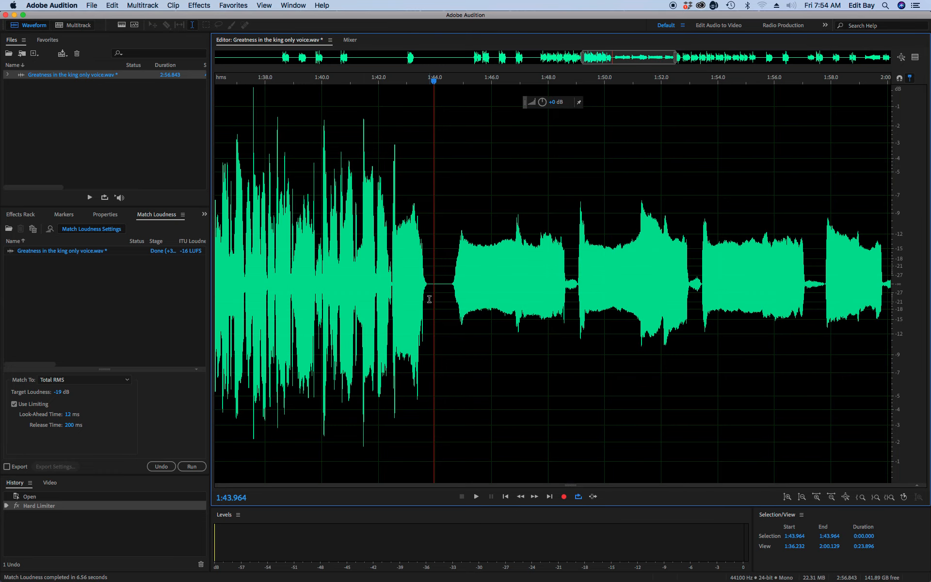
{"action": "key", "text": "space"}
{"action": "scroll", "coordinate": [437, 302], "scroll_direction": "right", "scroll_amount": 2}
{"action": "scroll", "coordinate": [437, 301], "scroll_direction": "right", "scroll_amount": 3}
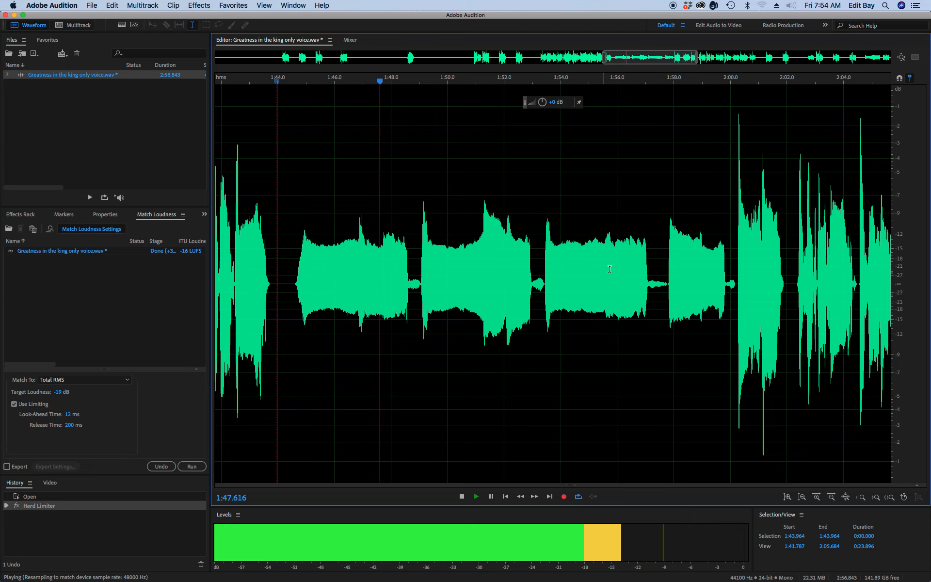
{"action": "key", "text": "space"}
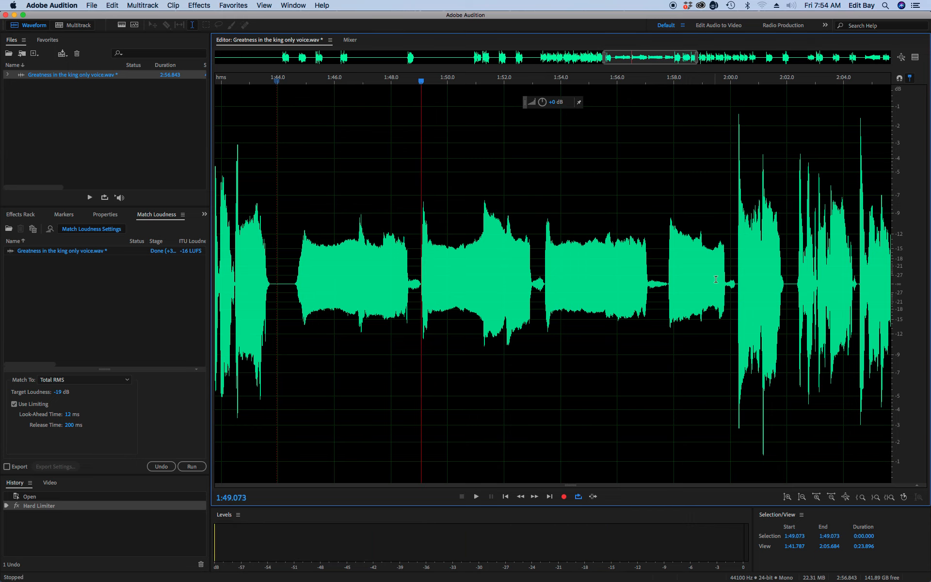
Step: Select the quieter passage from about 1:44.3 to 2:00.2 and raise its gain closer to the neighbouring phrases
{"action": "left_click_drag", "start_coordinate": [737, 285], "coordinate": [285, 361]}
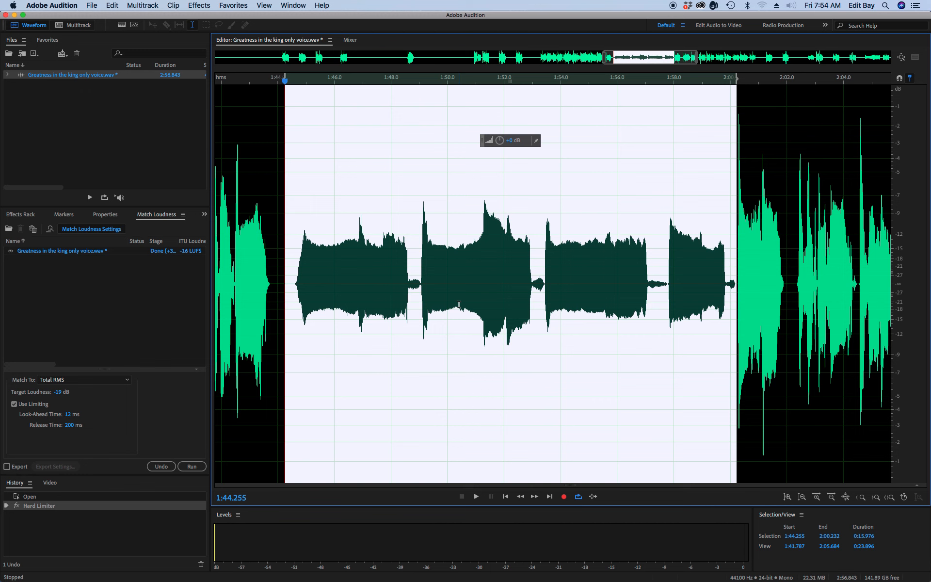
{"action": "scroll", "coordinate": [459, 304], "scroll_direction": "down", "scroll_amount": 3}
{"action": "scroll", "coordinate": [458, 308], "scroll_direction": "down", "scroll_amount": 3}
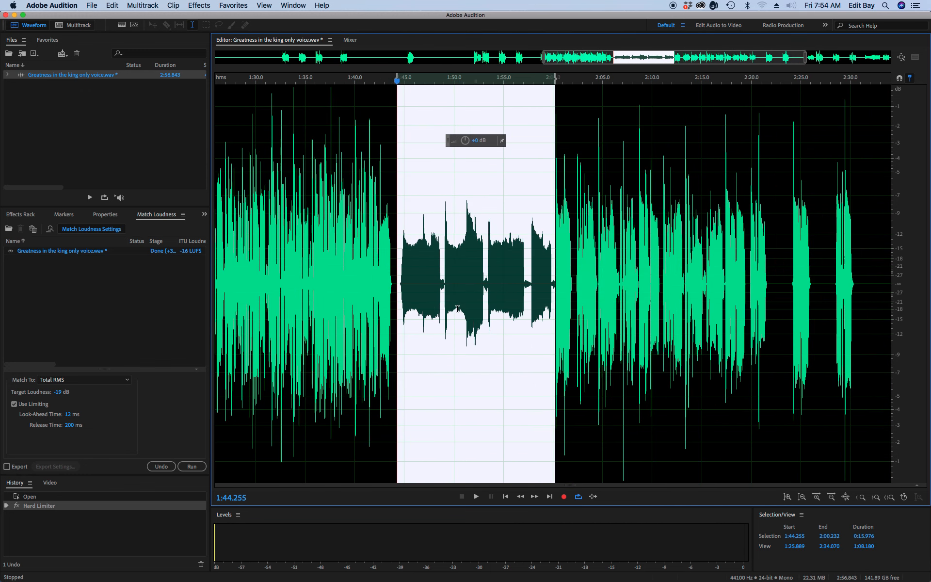
{"action": "scroll", "coordinate": [458, 308], "scroll_direction": "up", "scroll_amount": 1}
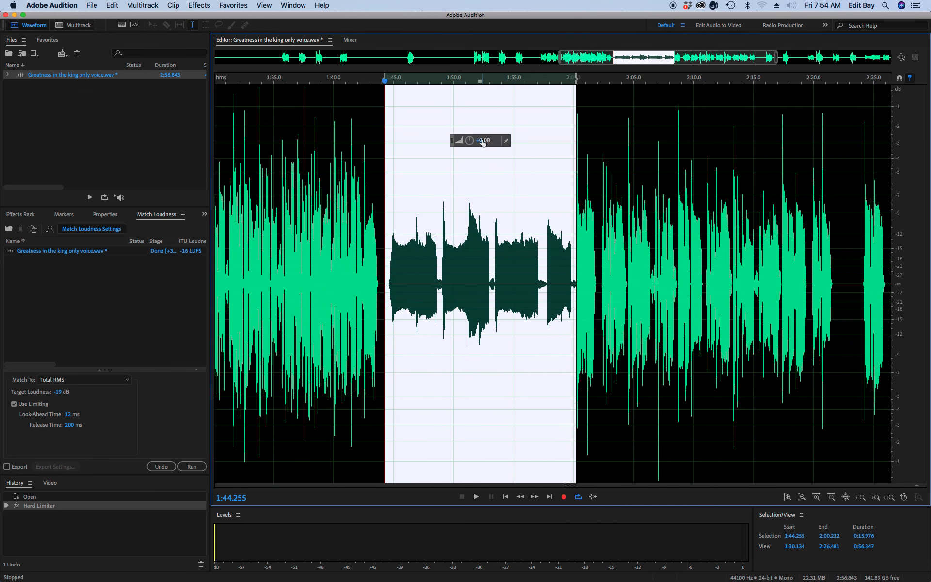
{"action": "left_click_drag", "start_coordinate": [480, 140], "coordinate": [490, 141]}
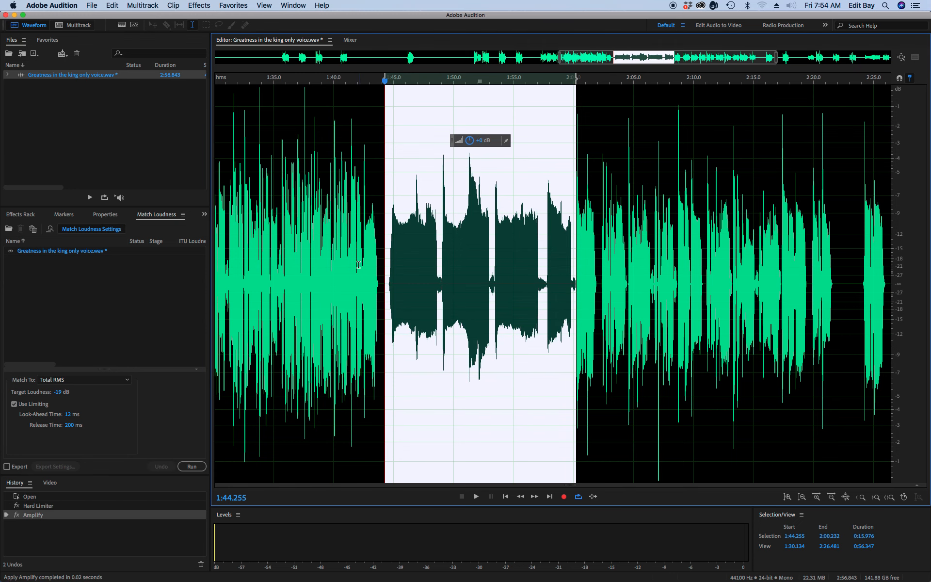
Step: Play the louder phrases from about 1:39 and the amplified passage from about 1:44 to compare their levels
{"action": "left_click", "coordinate": [356, 266]}
{"action": "key", "text": "space"}
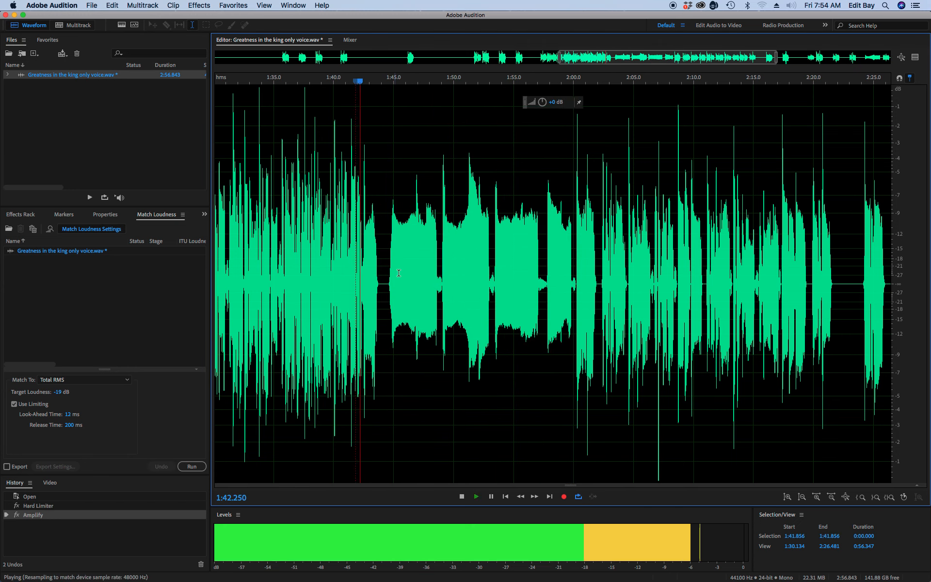
{"action": "left_click", "coordinate": [386, 288]}
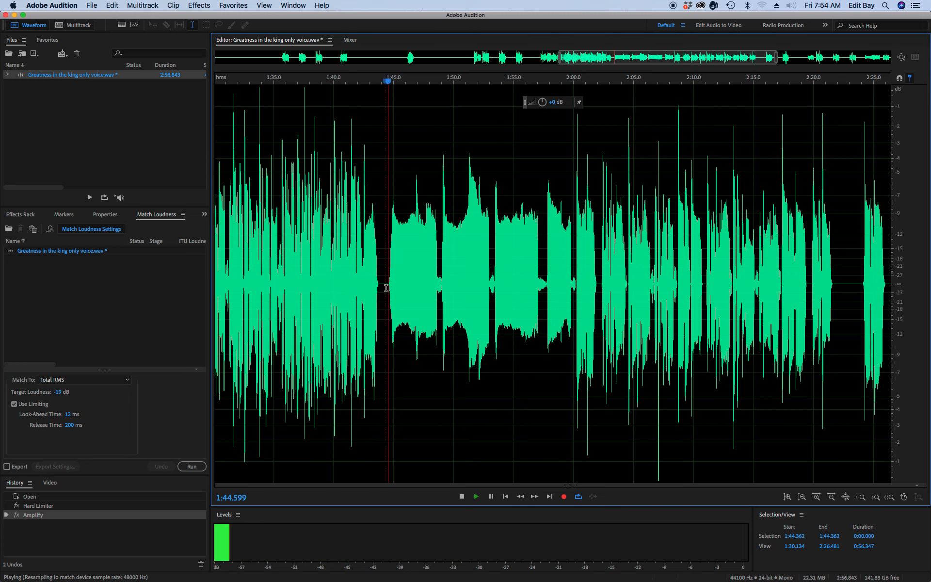
{"action": "left_click", "coordinate": [319, 284]}
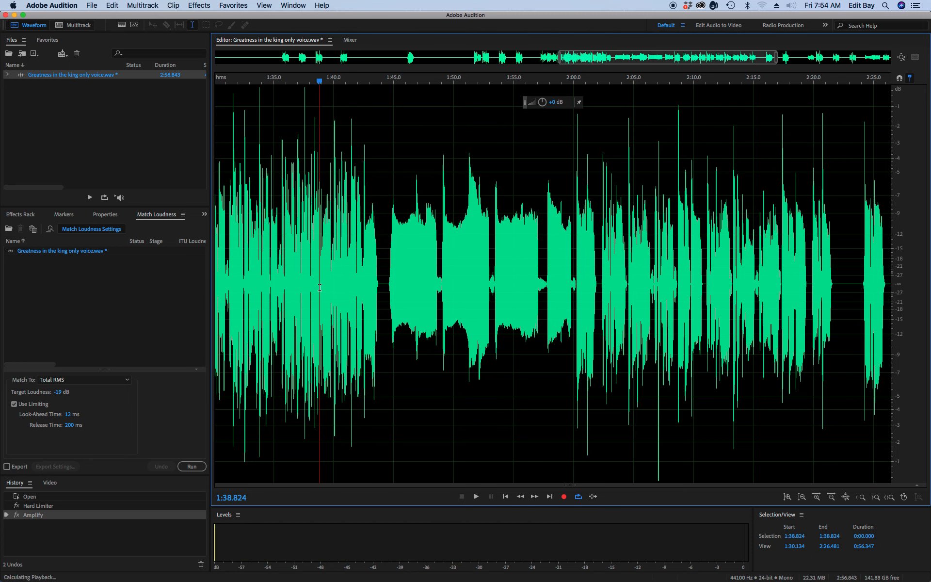
{"action": "left_click", "coordinate": [384, 288]}
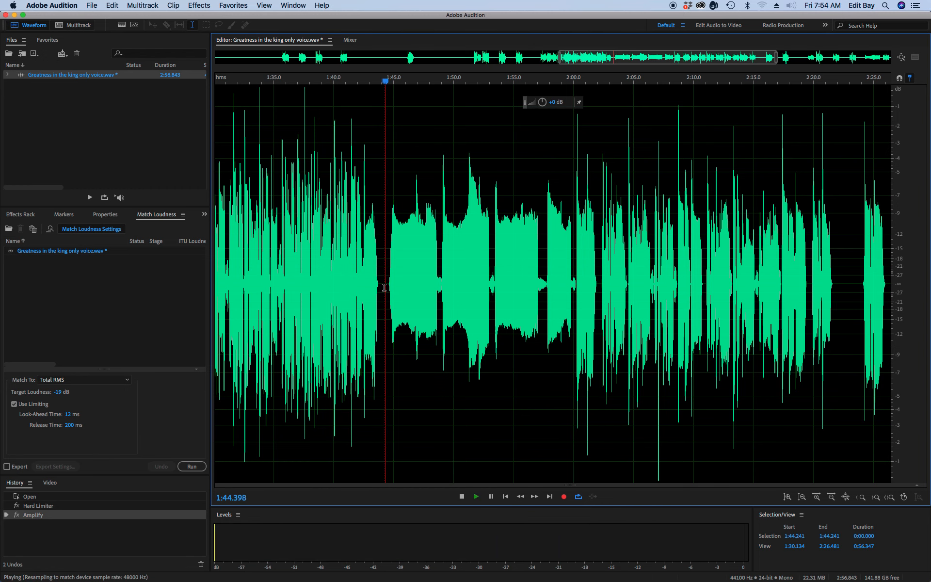
Step: Play the final phrases of the recording from about 2:49.8 to check their loudness
{"action": "key", "text": "space"}
{"action": "scroll", "coordinate": [551, 260], "scroll_direction": "right", "scroll_amount": 10}
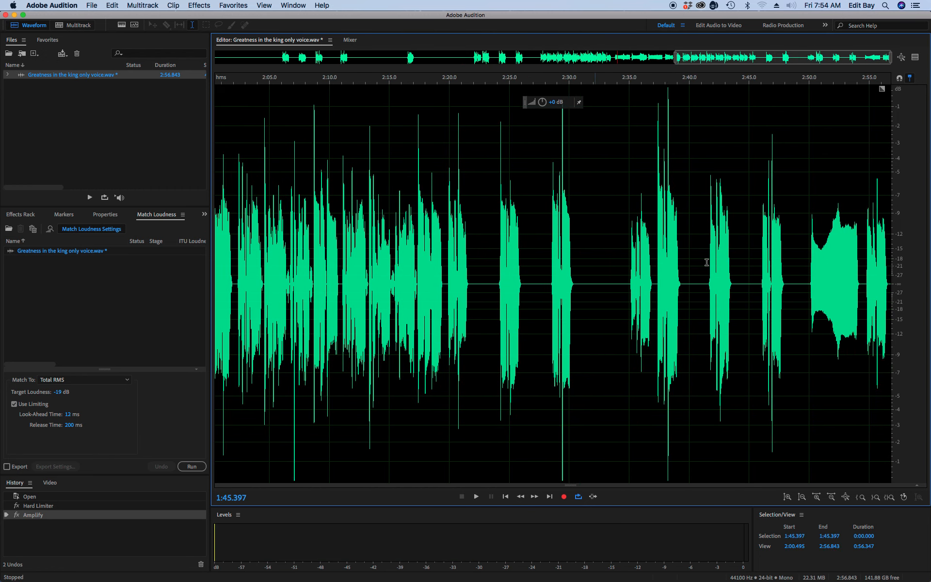
{"action": "left_click", "coordinate": [808, 269]}
{"action": "key", "text": "space"}
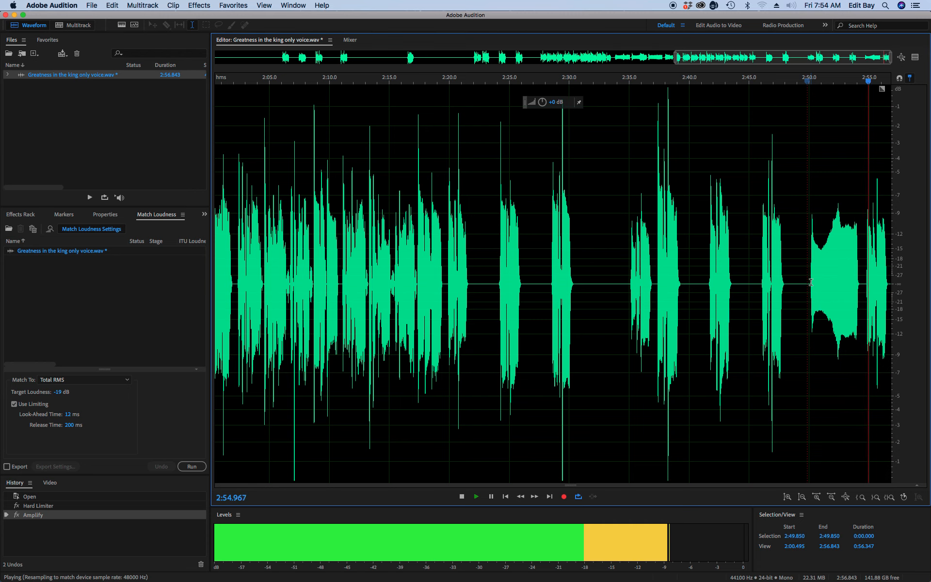
{"action": "key", "text": "space"}
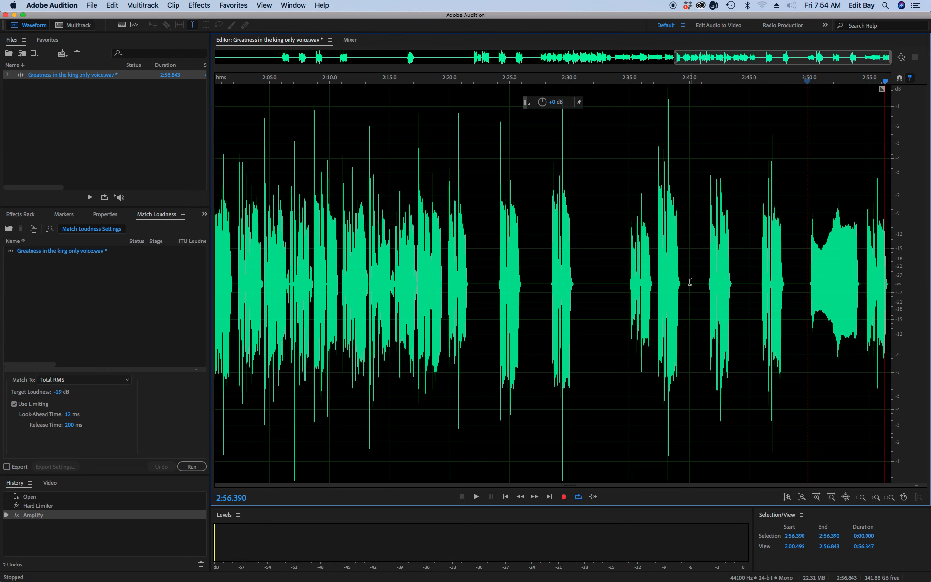
Step: Return to the start of the recording and listen to the silent opening from about 0:10.5
{"action": "scroll", "coordinate": [632, 283], "scroll_direction": "left", "scroll_amount": 10}
{"action": "scroll", "coordinate": [632, 283], "scroll_direction": "left", "scroll_amount": 20}
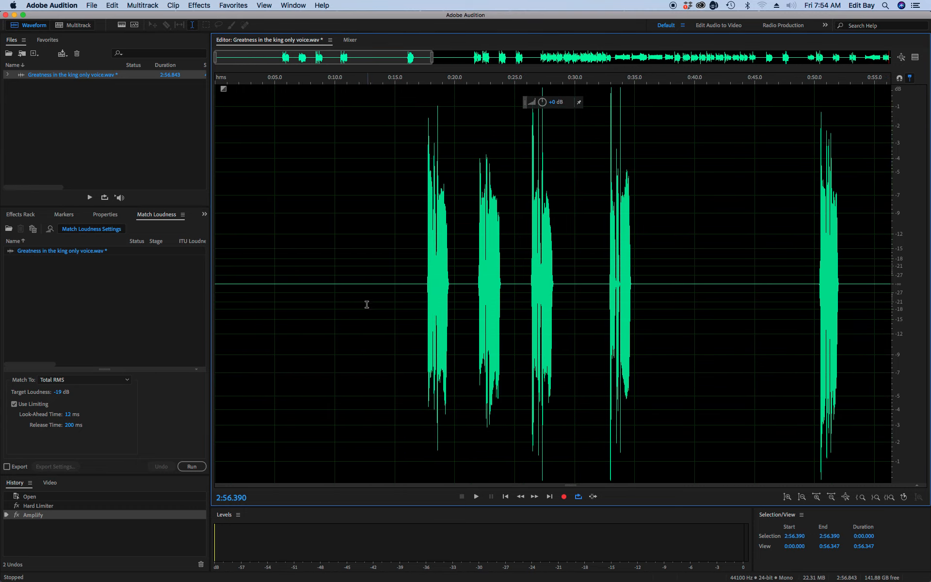
{"action": "scroll", "coordinate": [341, 299], "scroll_direction": "up", "scroll_amount": 8}
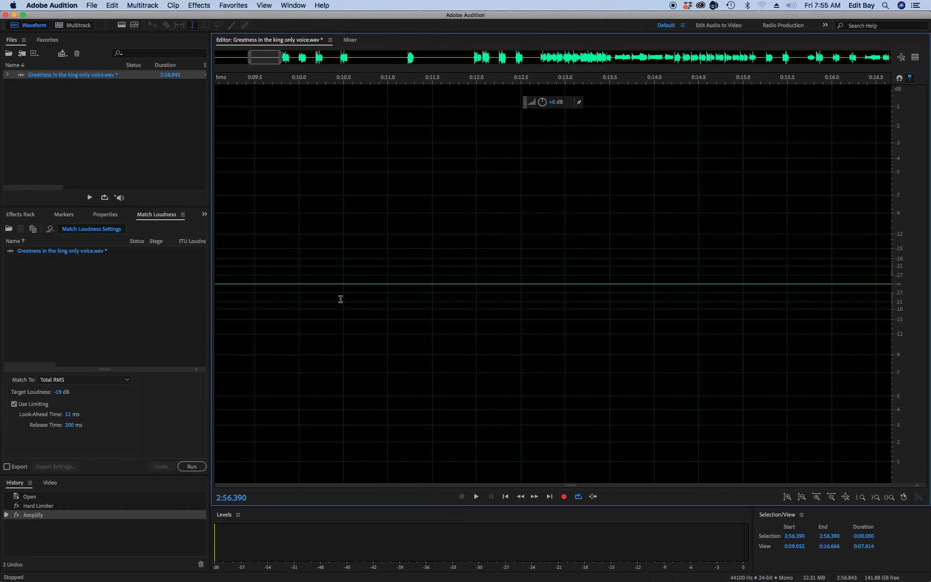
{"action": "left_click", "coordinate": [341, 299]}
{"action": "key", "text": "space"}
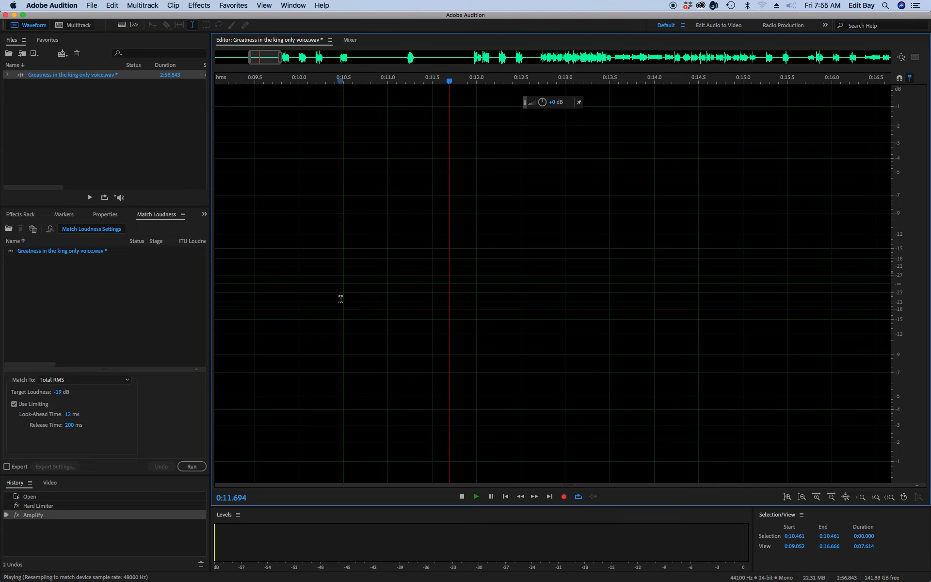
{"action": "key", "text": "space"}
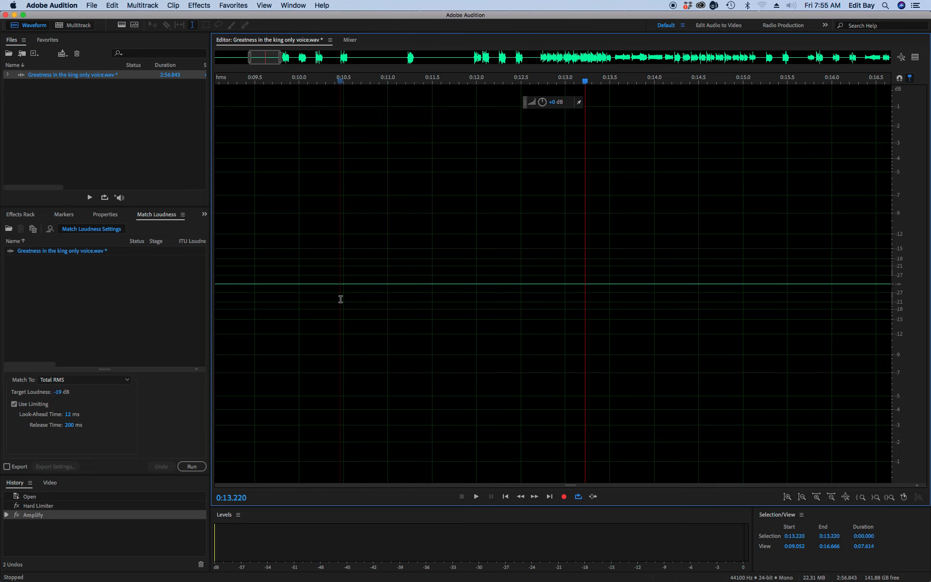
Step: Play the first vocal phrase from about 0:17.7
{"action": "scroll", "coordinate": [340, 300], "scroll_direction": "right", "scroll_amount": 5}
{"action": "scroll", "coordinate": [340, 299], "scroll_direction": "right", "scroll_amount": 2}
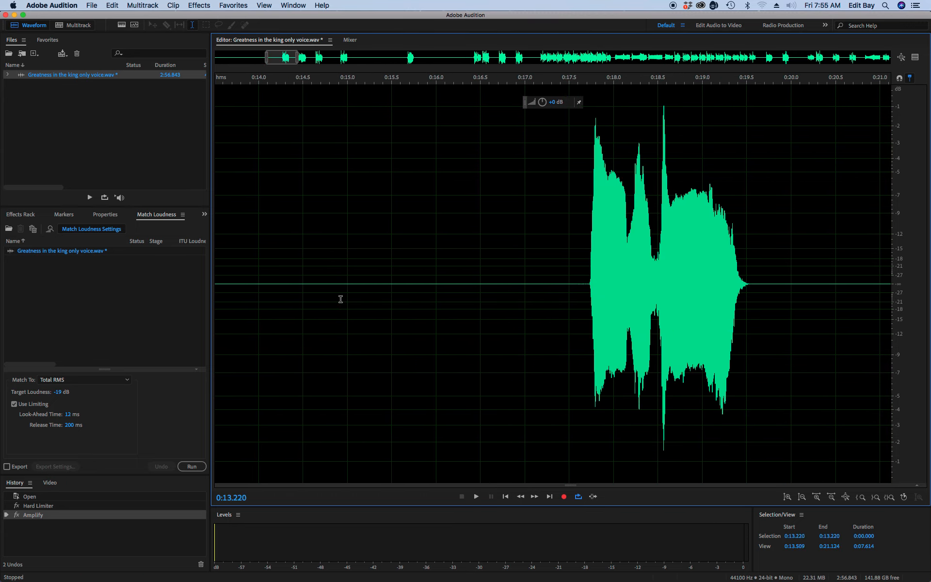
{"action": "scroll", "coordinate": [342, 299], "scroll_direction": "right", "scroll_amount": 1}
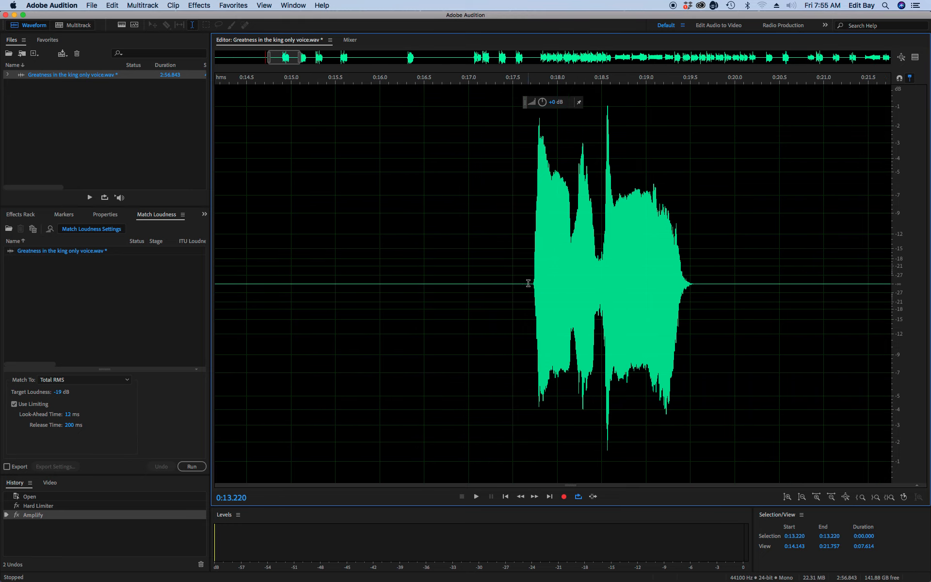
{"action": "key", "text": "space"}
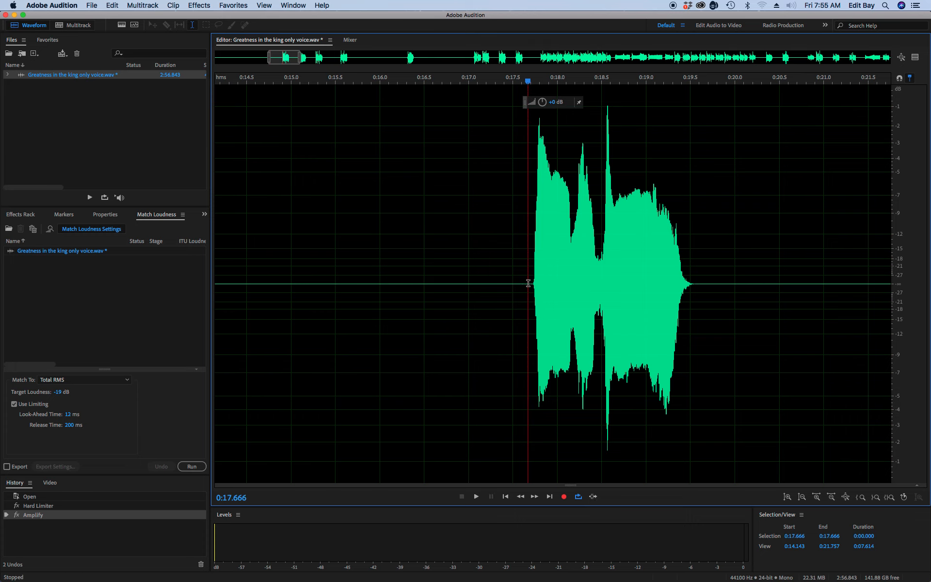
{"action": "left_click", "coordinate": [528, 283]}
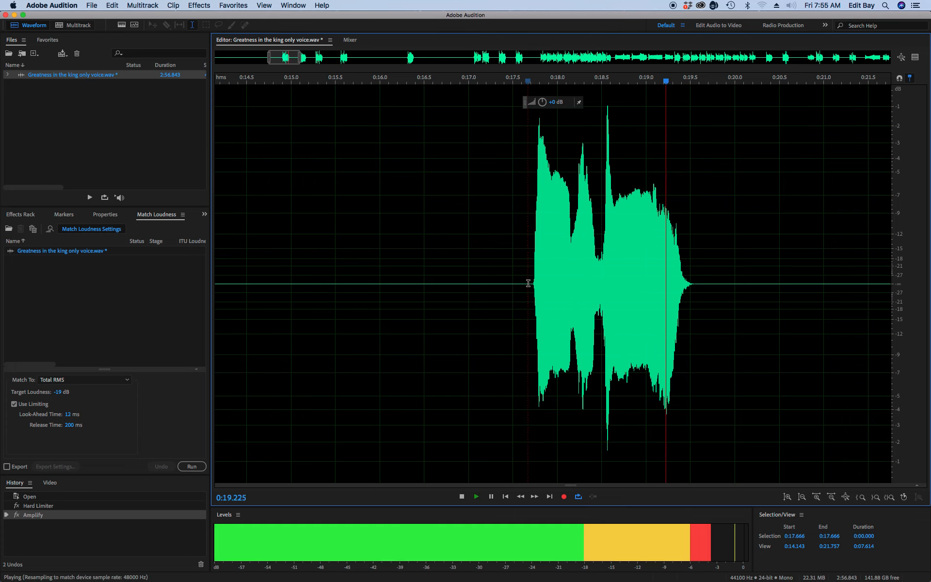
{"action": "key", "text": "space"}
Step: Move on past the second phrase and play the short phrase starting at about 0:32.9
{"action": "scroll", "coordinate": [528, 283], "scroll_direction": "right", "scroll_amount": 5}
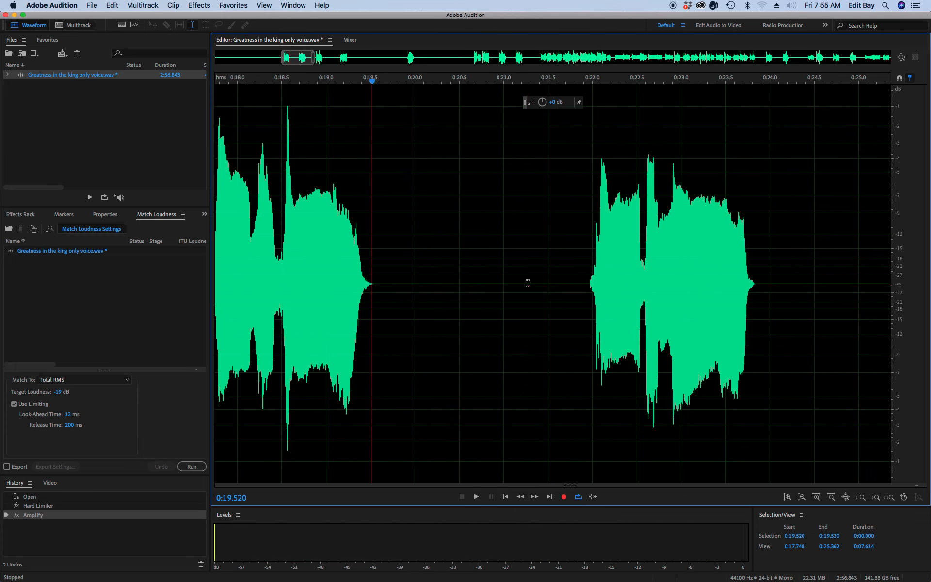
{"action": "scroll", "coordinate": [528, 284], "scroll_direction": "right", "scroll_amount": 2}
{"action": "scroll", "coordinate": [528, 283], "scroll_direction": "right", "scroll_amount": 20}
{"action": "left_click", "coordinate": [472, 283]}
{"action": "key", "text": "space"}
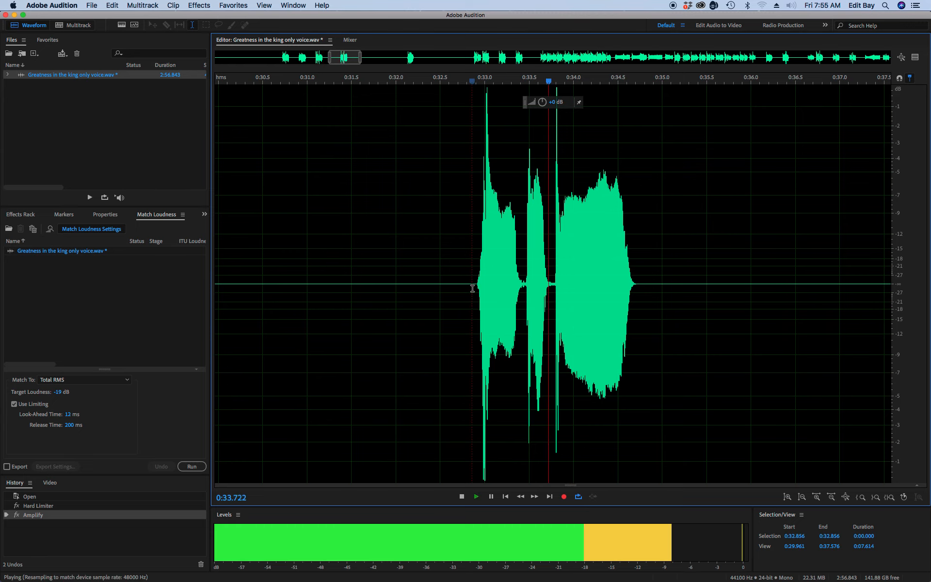
{"action": "key", "text": "space"}
Step: Find the isolated phrase at about 0:50.4 and play it
{"action": "scroll", "coordinate": [669, 263], "scroll_direction": "right", "scroll_amount": 20}
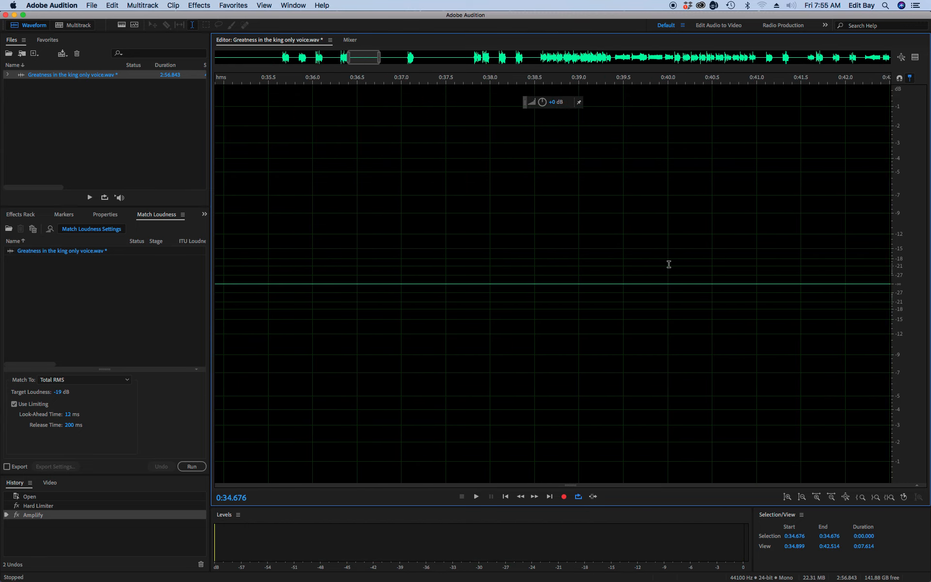
{"action": "scroll", "coordinate": [669, 265], "scroll_direction": "right", "scroll_amount": 20}
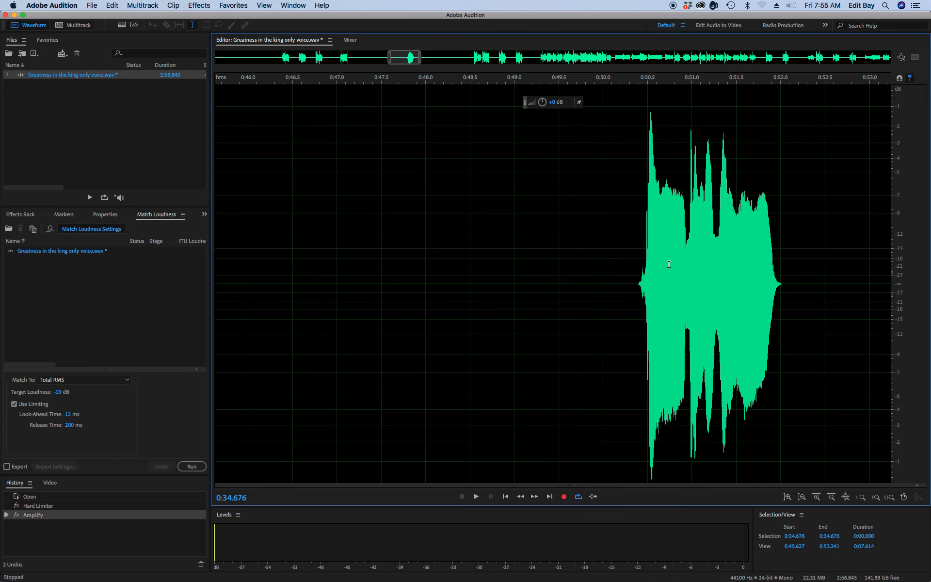
{"action": "left_click", "coordinate": [637, 290]}
{"action": "key", "text": "space"}
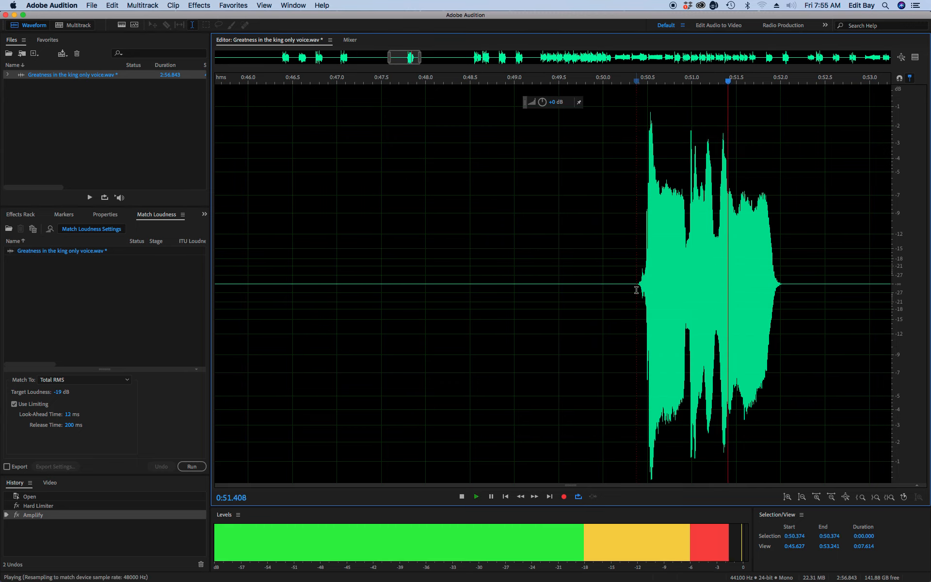
{"action": "key", "text": "space"}
Step: Replace the faint noise before the next phrase, from about 1:07.2 to 1:07.7, with silence
{"action": "scroll", "coordinate": [636, 289], "scroll_direction": "right", "scroll_amount": 20}
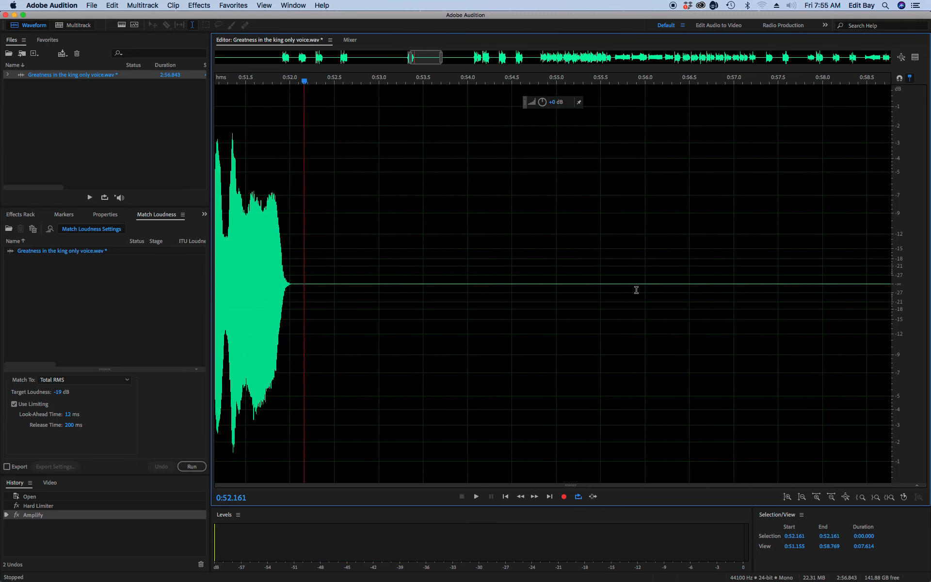
{"action": "scroll", "coordinate": [637, 290], "scroll_direction": "right", "scroll_amount": 20}
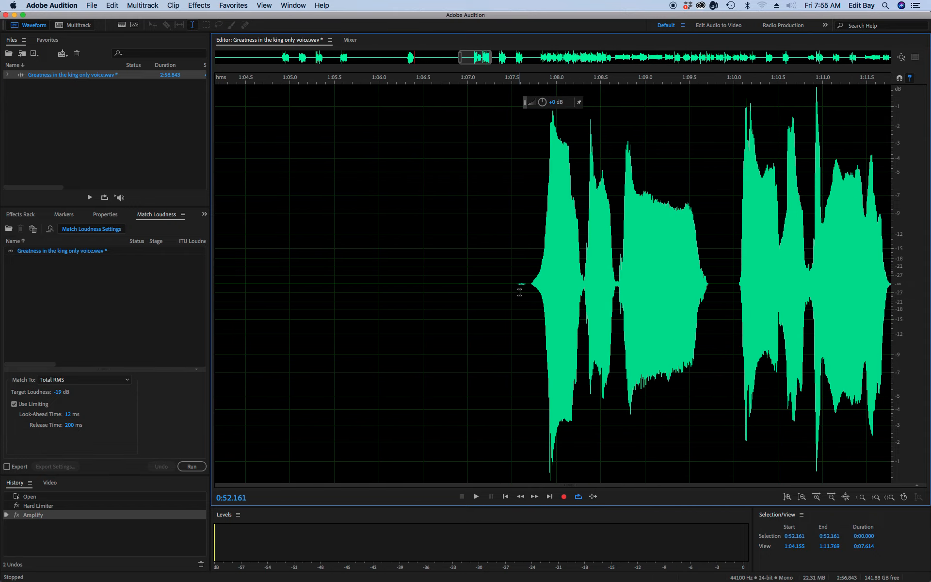
{"action": "left_click_drag", "start_coordinate": [531, 285], "coordinate": [487, 294]}
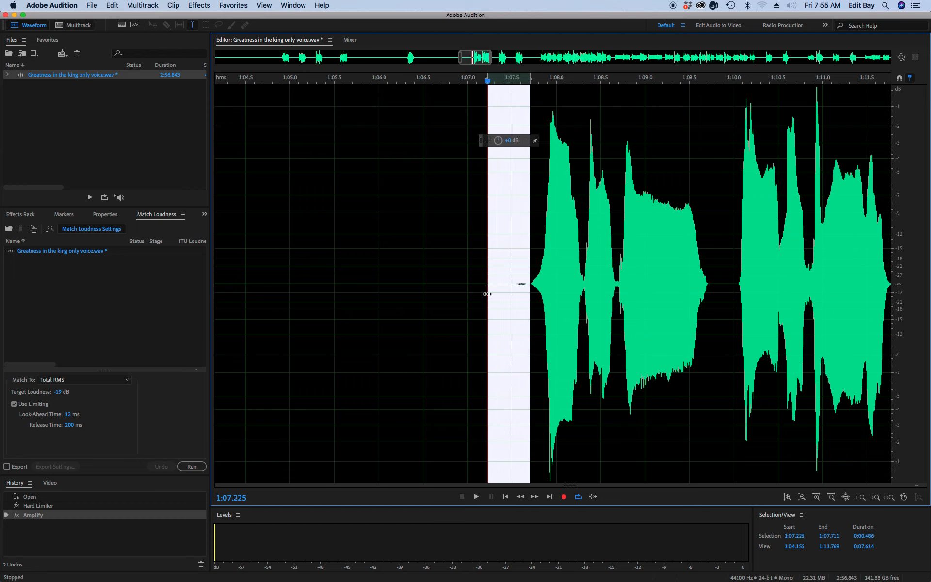
{"action": "key", "text": "shift+s"}
{"action": "key", "text": "Return"}
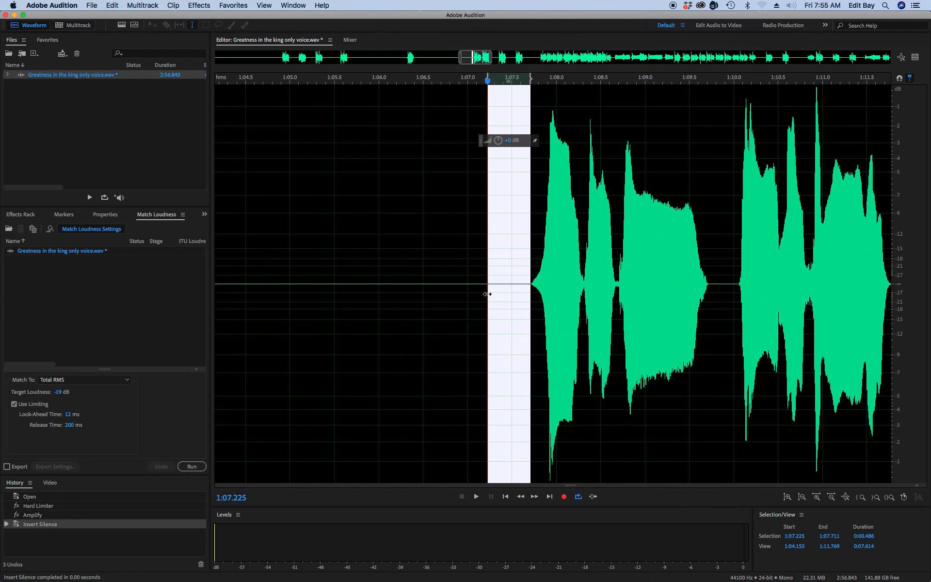
Step: Clear the selection and play the two phrases from about 1:07.6 to check the silenced lead-in
{"action": "left_click", "coordinate": [516, 288]}
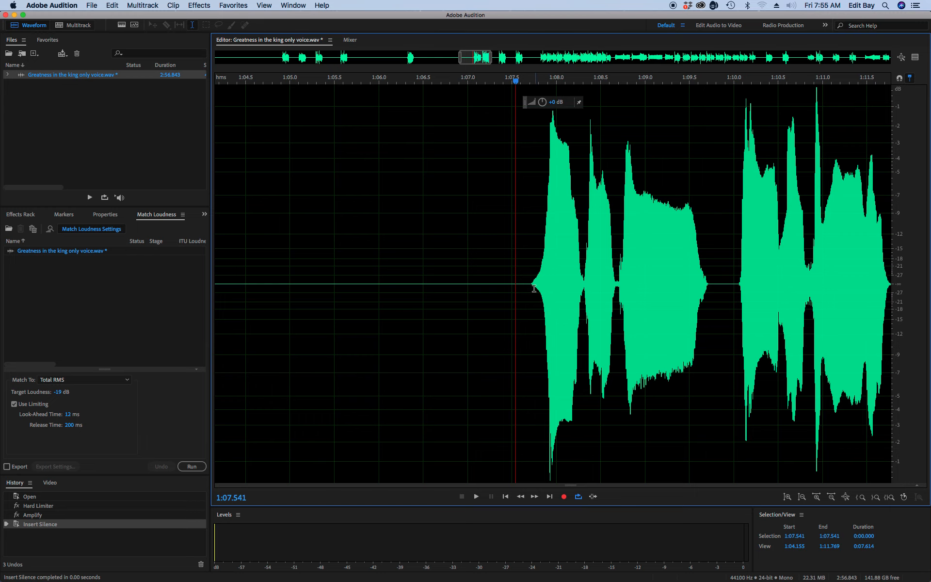
{"action": "left_click", "coordinate": [519, 292]}
{"action": "key", "text": "space"}
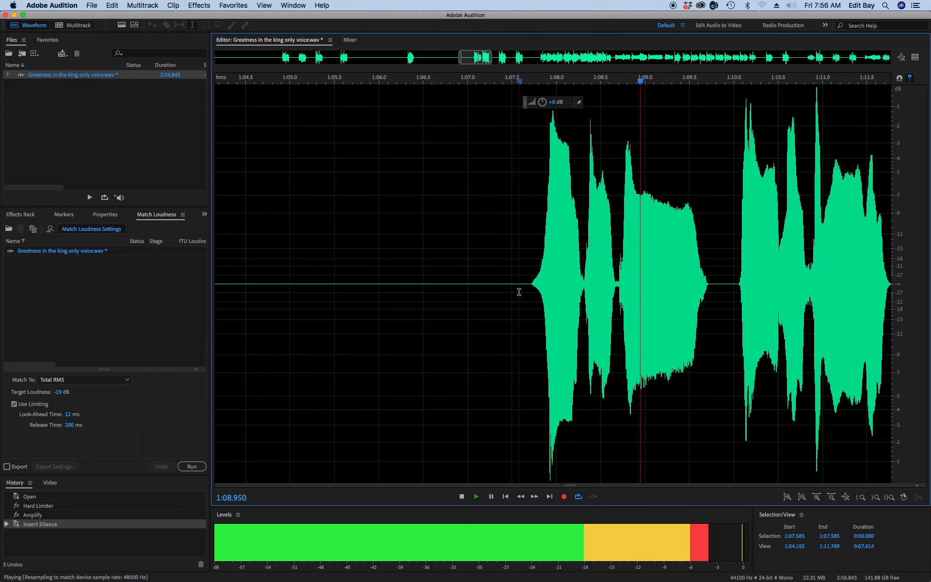
{"action": "key", "text": "space"}
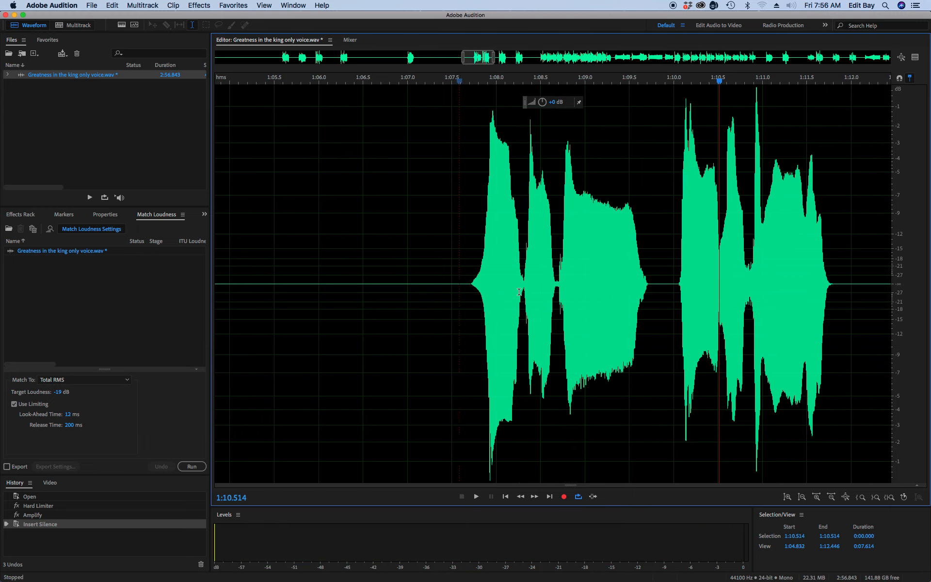
{"action": "key", "text": "space"}
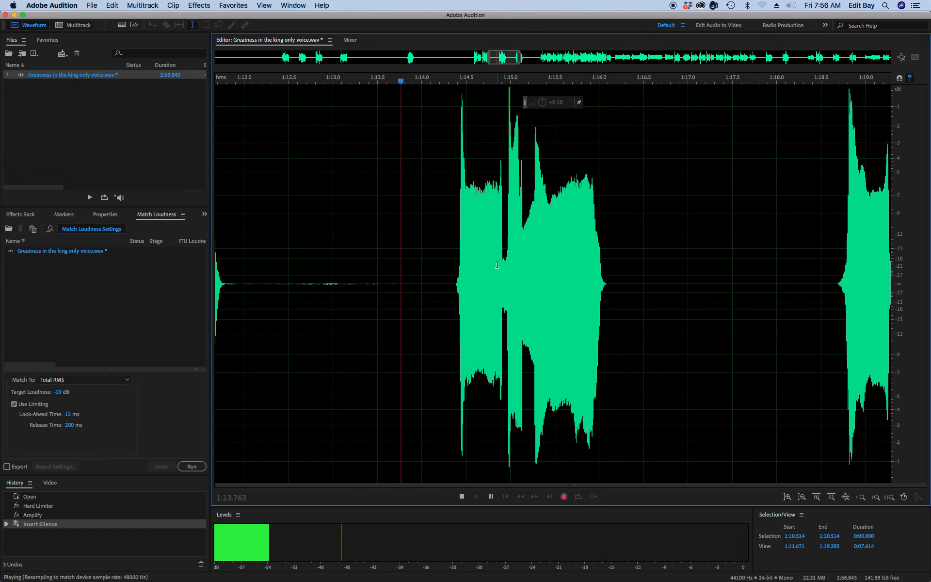
{"action": "key", "text": "space"}
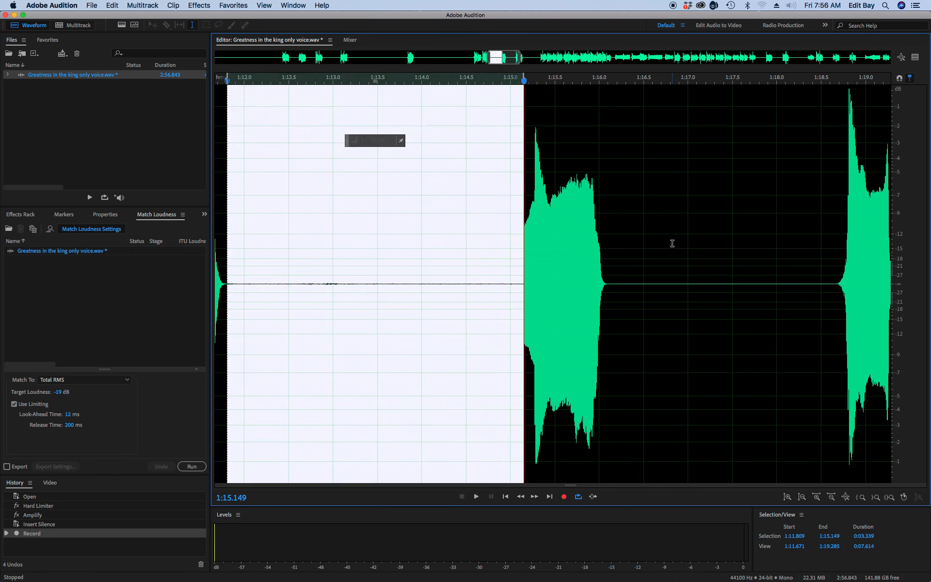
{"action": "key", "text": "super+z"}
{"action": "left_click", "coordinate": [673, 243]}
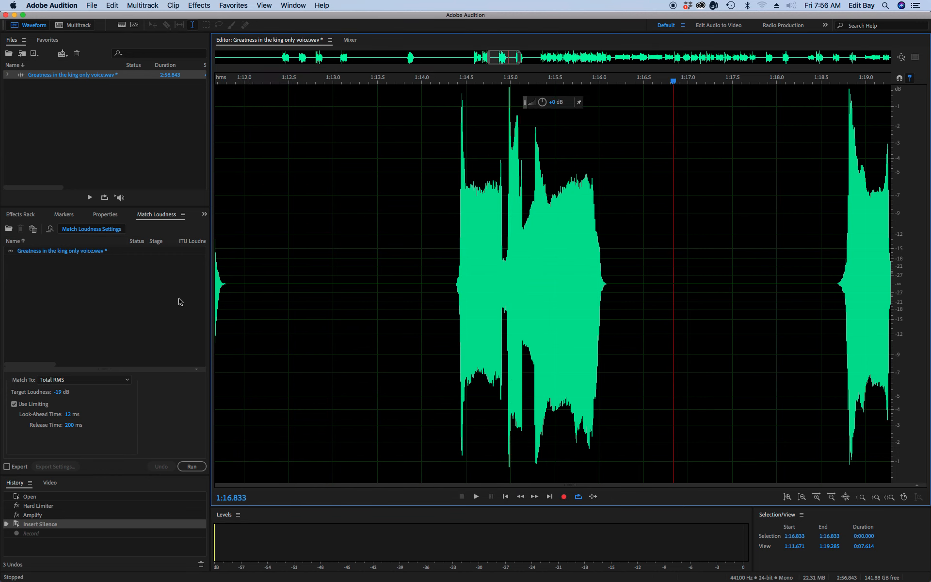
Step: Play the phrases starting at about 1:14.4, 1:18.6 and 1:25.3, listening for breaths and uneven levels
{"action": "left_click", "coordinate": [455, 293]}
{"action": "key", "text": "space"}
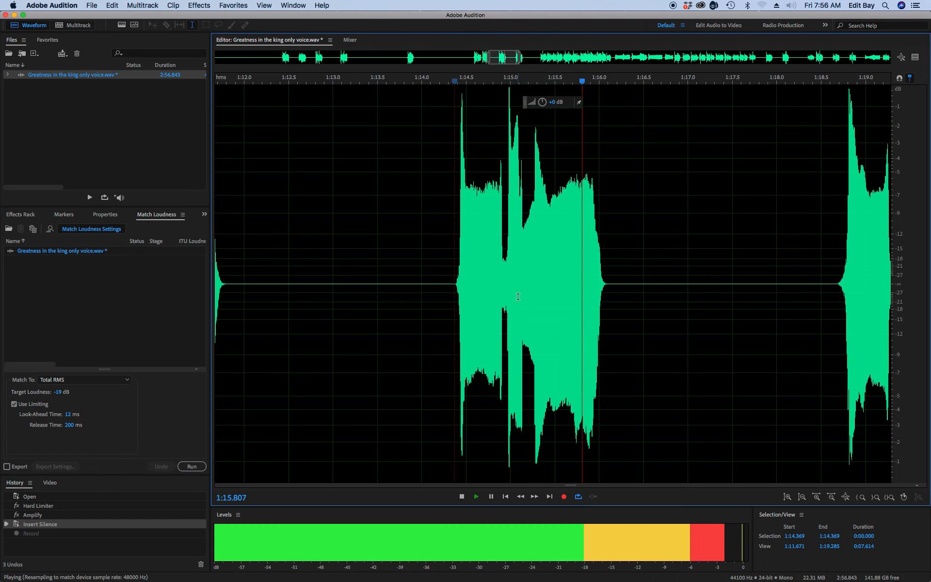
{"action": "key", "text": "space"}
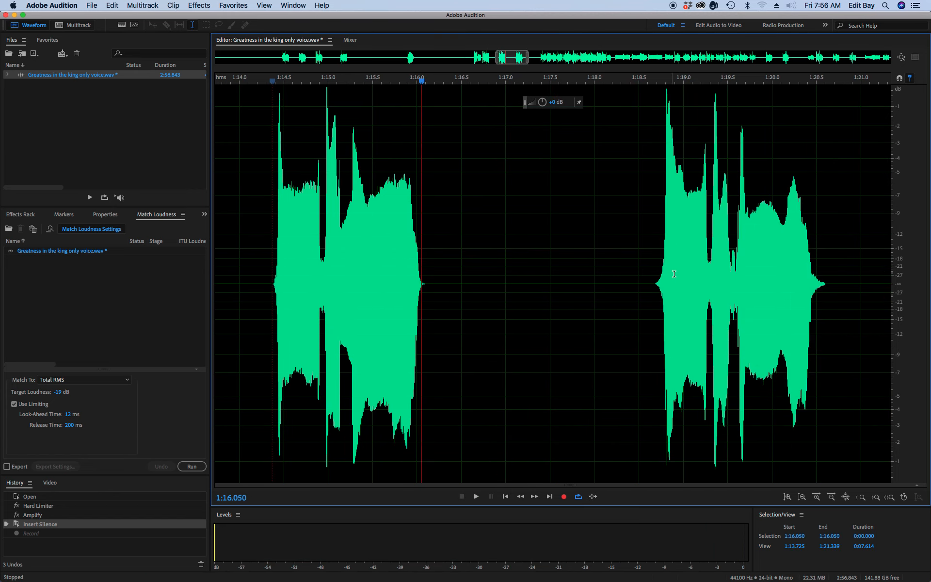
{"action": "left_click", "coordinate": [647, 292]}
{"action": "key", "text": "space"}
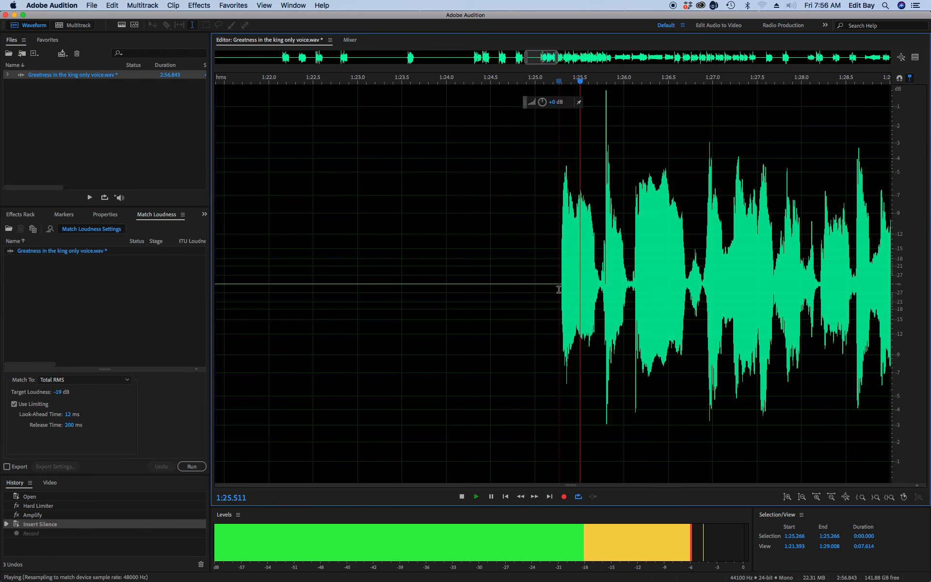
{"action": "key", "text": "space"}
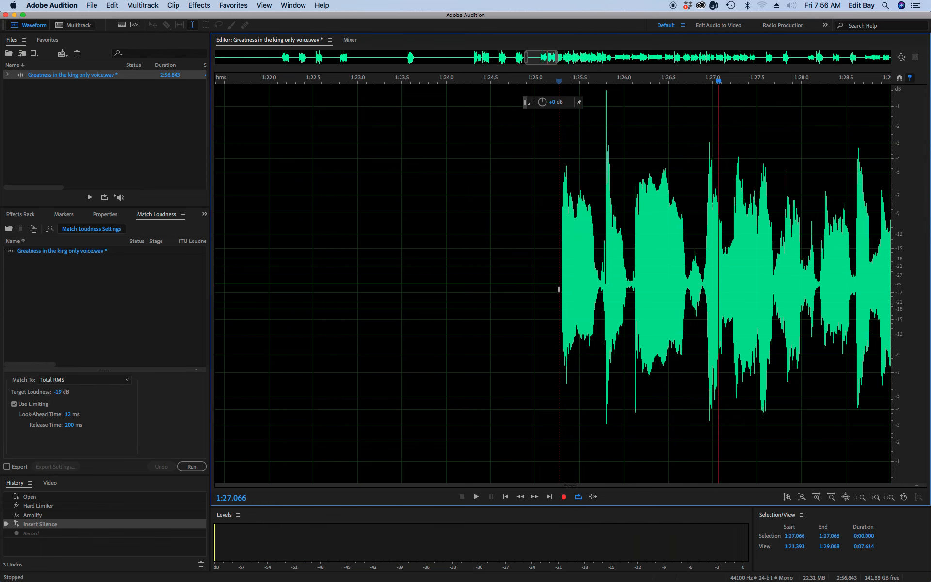
Step: Replace the breath between the words, from about 1:26.70 to 1:26.88, with silence
{"action": "scroll", "coordinate": [715, 302], "scroll_direction": "up", "scroll_amount": 5}
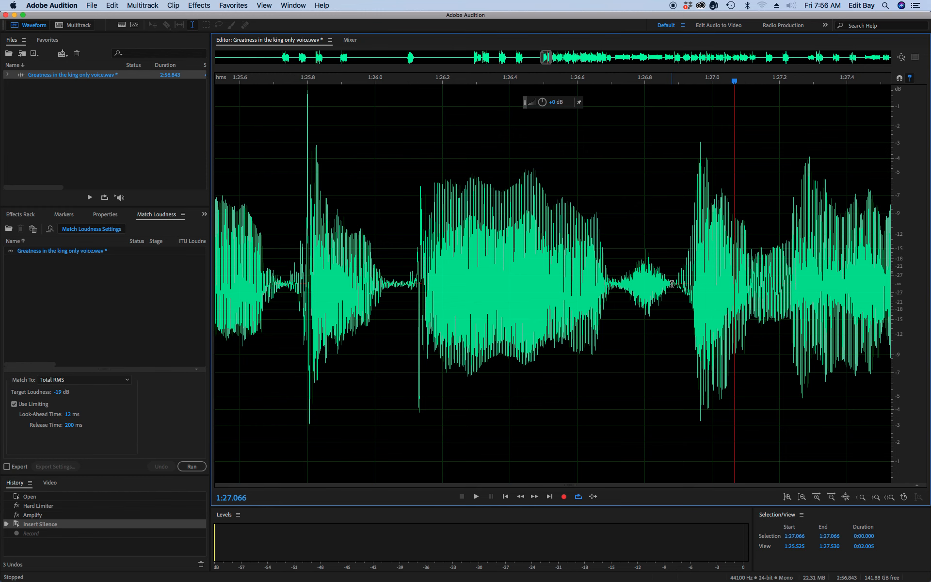
{"action": "left_click_drag", "start_coordinate": [671, 284], "coordinate": [613, 309]}
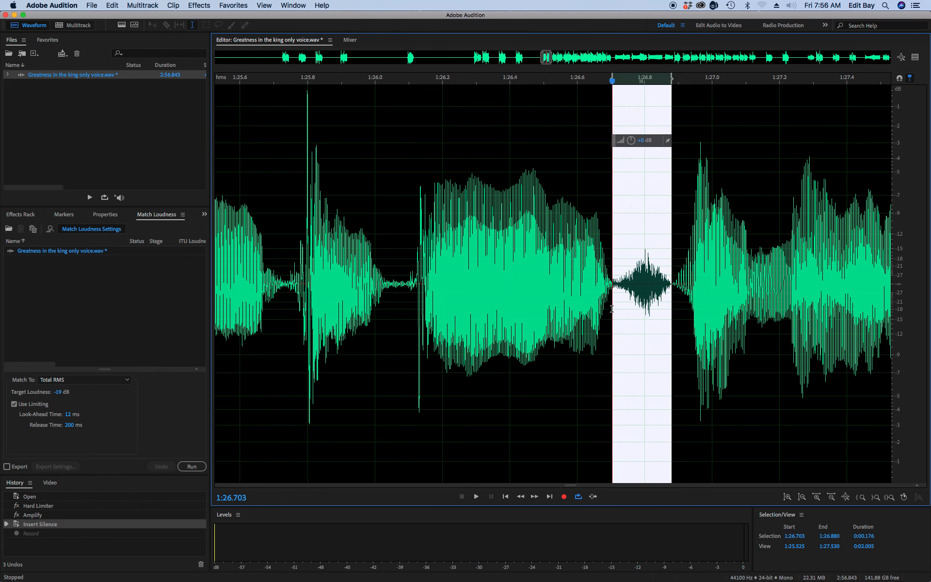
{"action": "key", "text": "alt+s"}
{"action": "key", "text": "Return"}
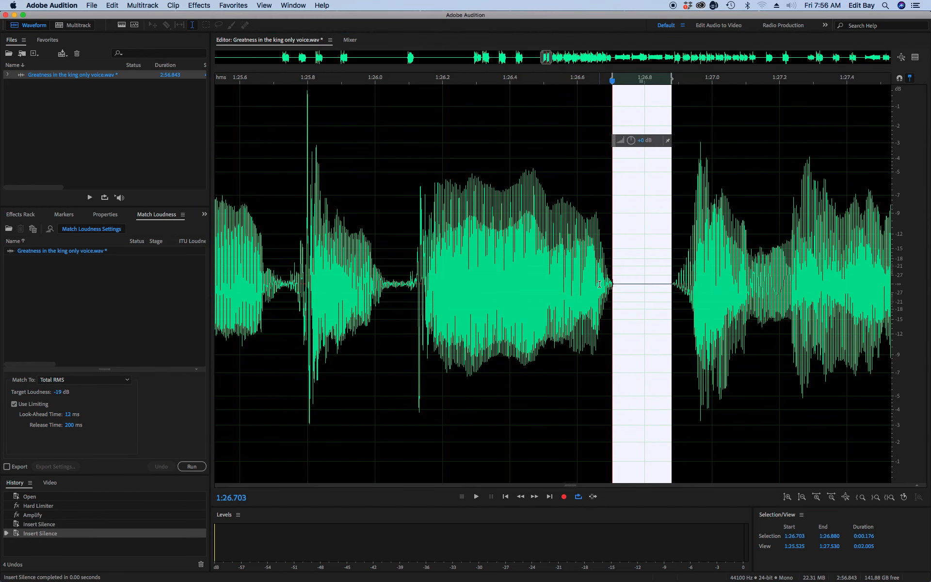
Step: Apply a Fade Out to the end of the word just before the silenced breath, from about 1:26.66 to 1:26.71
{"action": "left_click_drag", "start_coordinate": [599, 285], "coordinate": [614, 291]}
{"action": "left_click", "coordinate": [227, 5]}
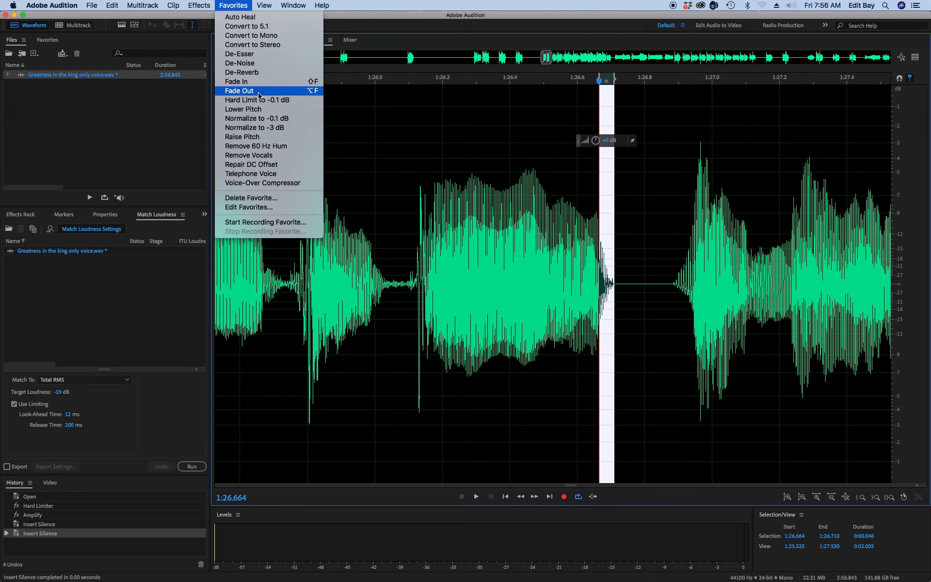
{"action": "left_click", "coordinate": [520, 20]}
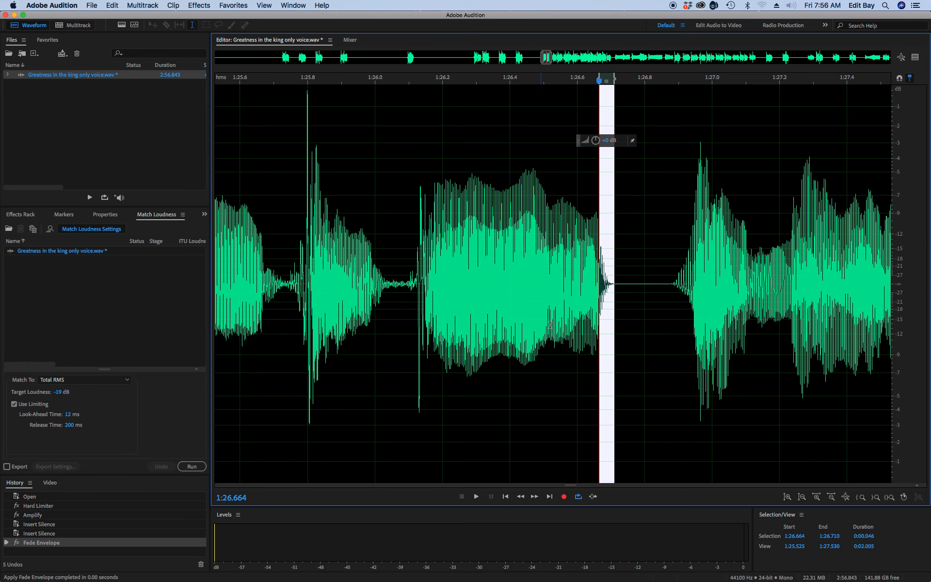
Step: Play across the silenced breath from about 1:26.57 and again from about 1:26.02 to check the edit
{"action": "left_click", "coordinate": [568, 282]}
{"action": "key", "text": "space"}
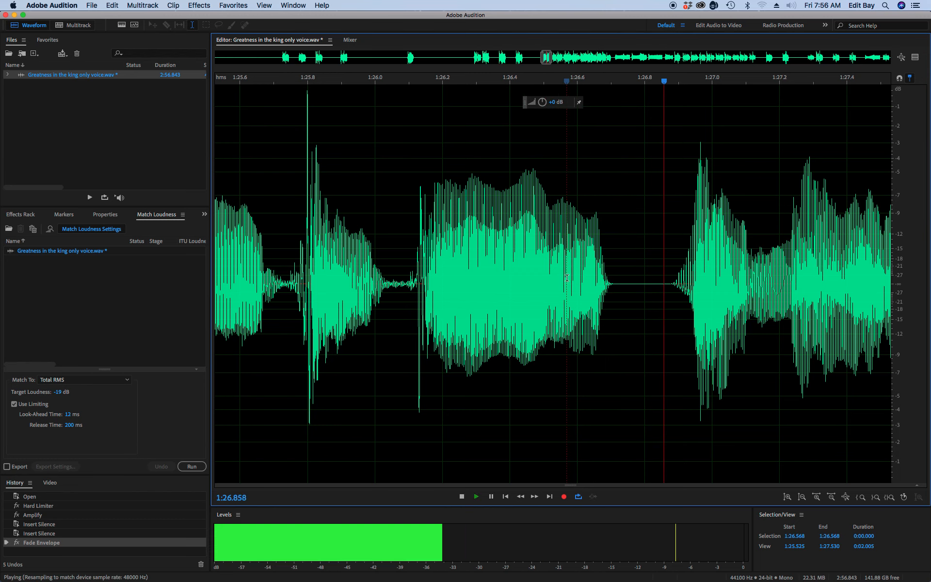
{"action": "left_click", "coordinate": [383, 270]}
{"action": "key", "text": "space"}
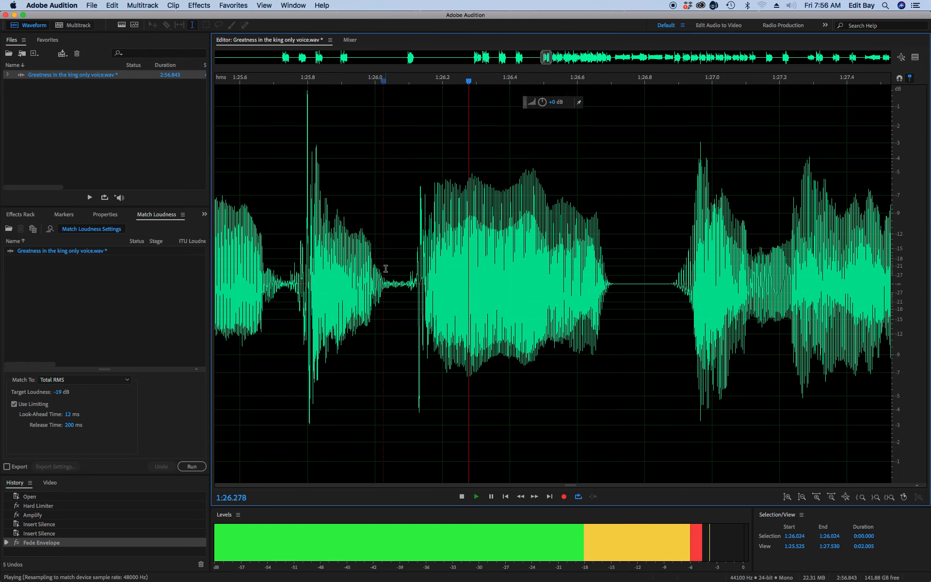
{"action": "key", "text": "space"}
Step: Undo the last fade-out and silence, and silence the breath again over a narrower range, from about 1:26.72 to 1:26.88
{"action": "key", "text": "super+z"}
{"action": "key", "text": "super+z"}
{"action": "key", "text": "shift+s"}
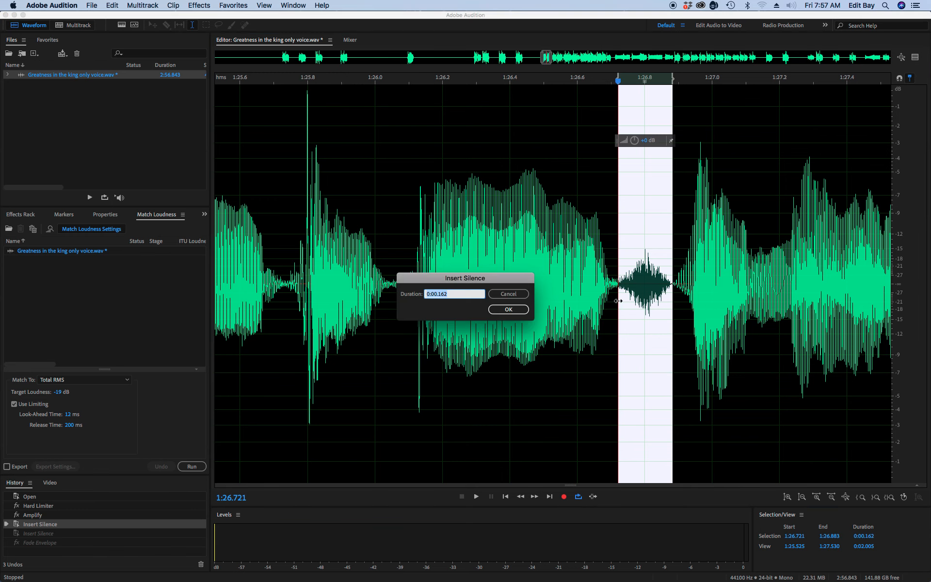
{"action": "key", "text": "Return"}
Step: Fade out the word's tail before the silence, from about 1:26.67 to 1:26.73, and play across the edit from about 1:26.35
{"action": "left_click_drag", "start_coordinate": [600, 287], "coordinate": [623, 294]}
{"action": "key", "text": "shift+f"}
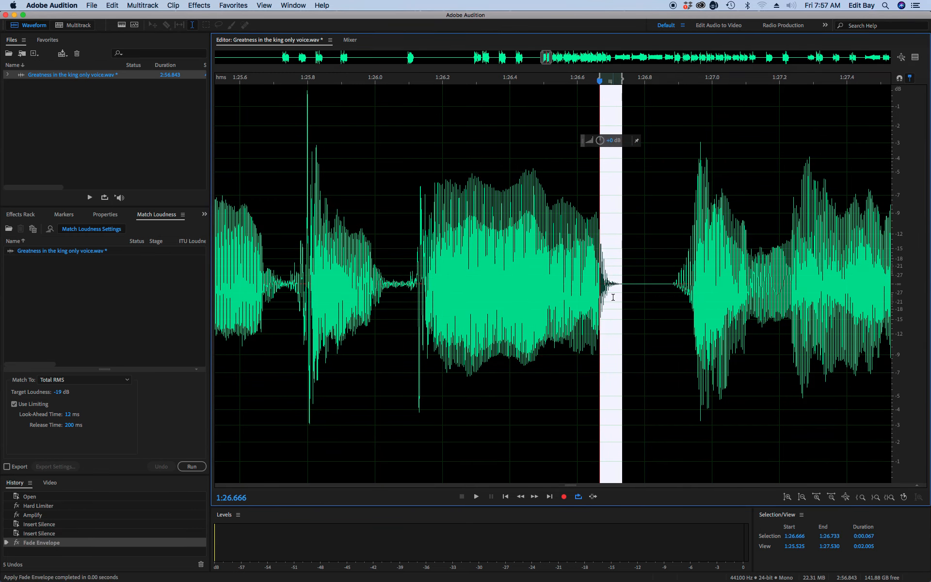
{"action": "left_click", "coordinate": [493, 295]}
{"action": "key", "text": "space"}
{"action": "key", "text": "space"}
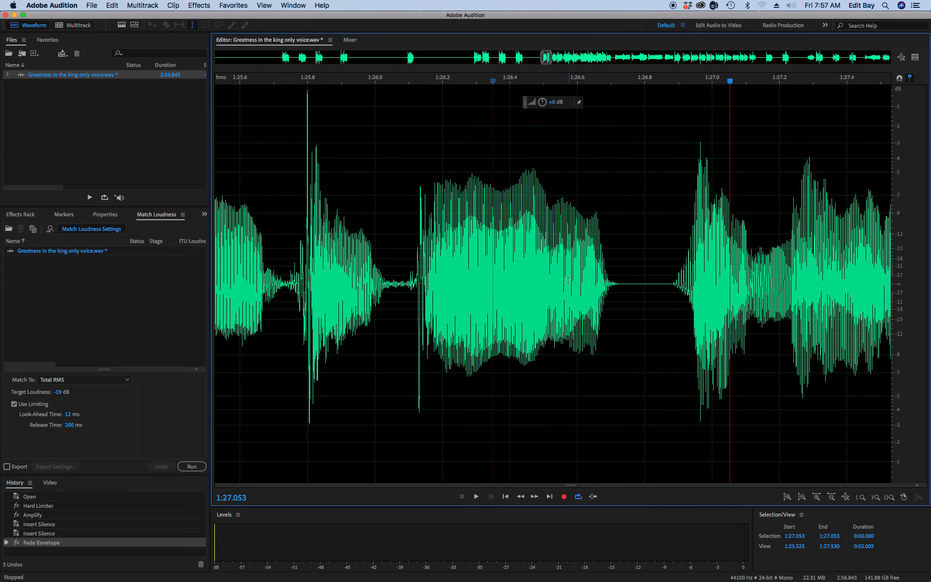
Step: Play onward from about 1:26.84 to about 1:31.04, listening for the next breath
{"action": "scroll", "coordinate": [567, 280], "scroll_direction": "right", "scroll_amount": 5}
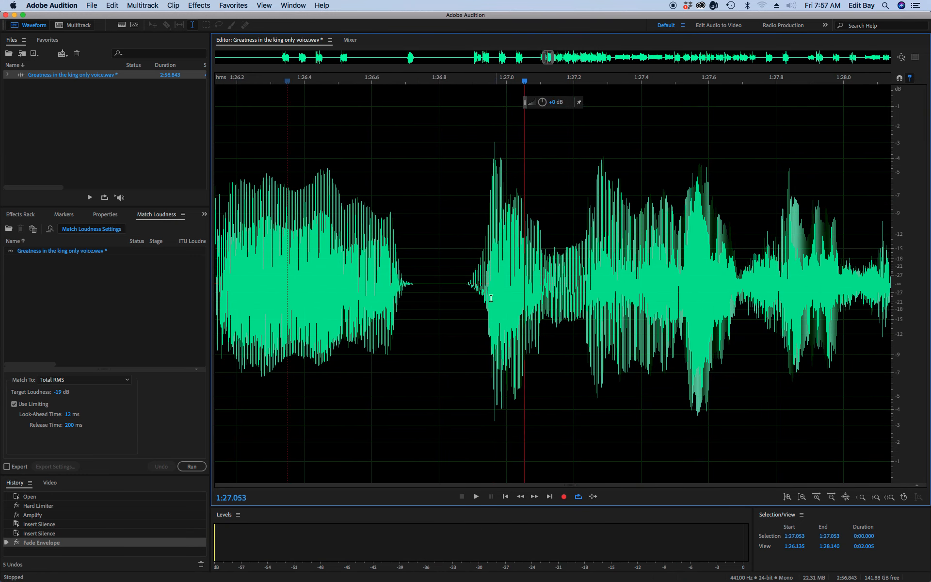
{"action": "left_click", "coordinate": [454, 306]}
{"action": "key", "text": "space"}
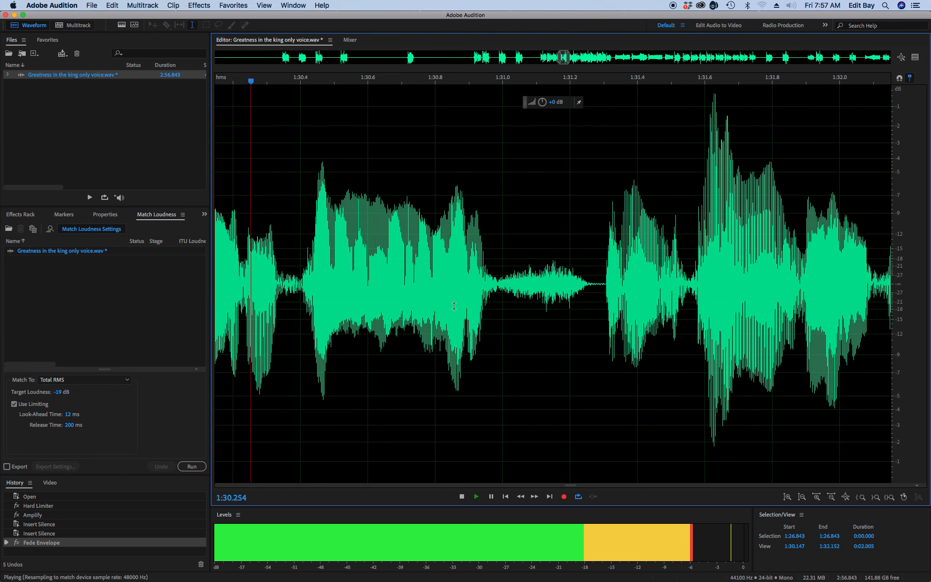
{"action": "key", "text": "space"}
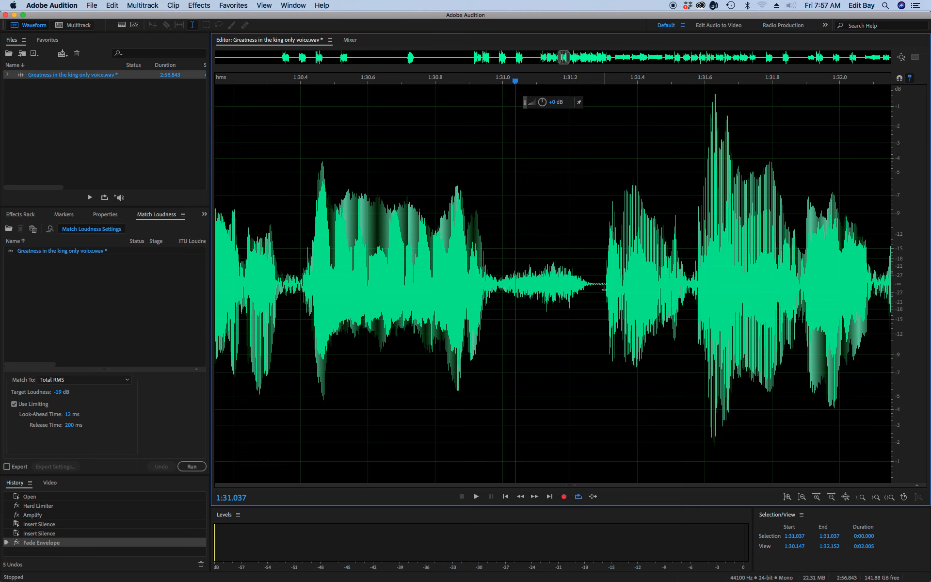
Step: Replace the breath from about 1:30.99 to 1:31.30 with silence and fade out the preceding word's tail, from about 1:30.93 to 1:31.00
{"action": "left_click_drag", "start_coordinate": [605, 287], "coordinate": [498, 307]}
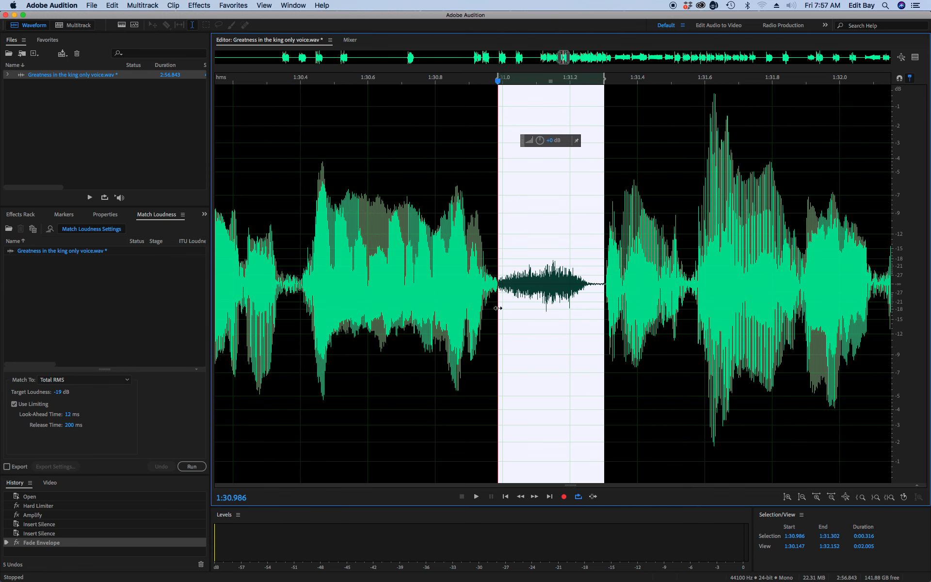
{"action": "key", "text": "s"}
{"action": "key", "text": "Return"}
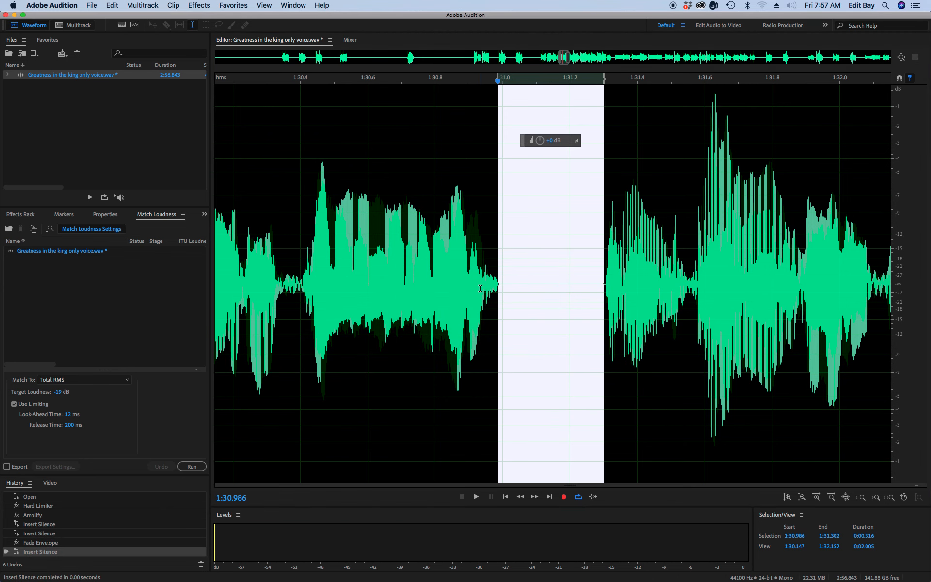
{"action": "left_click_drag", "start_coordinate": [480, 289], "coordinate": [504, 302]}
{"action": "key", "text": "f"}
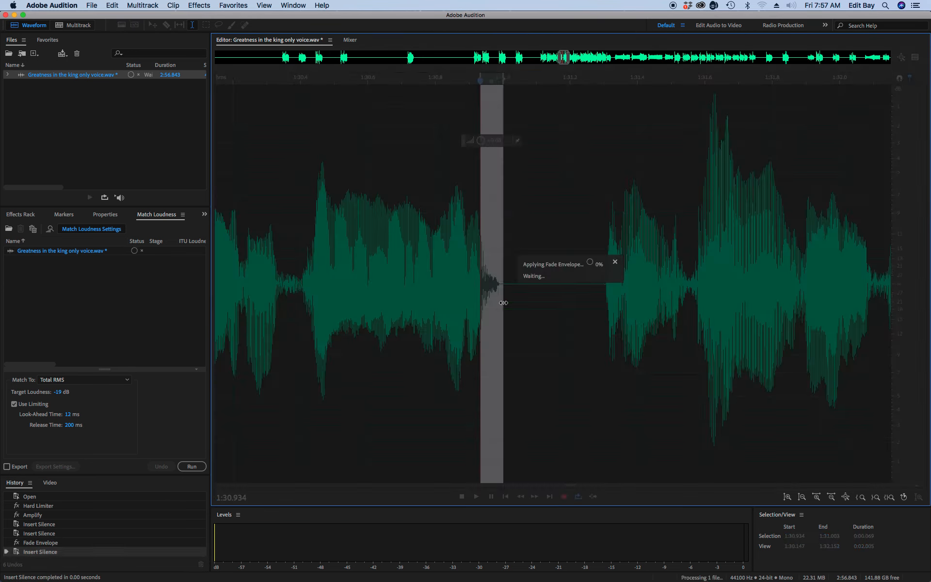
Step: Play from about 1:30.81 across the silenced gap and on to about 1:35.50, listening for the next breath
{"action": "left_click", "coordinate": [438, 295]}
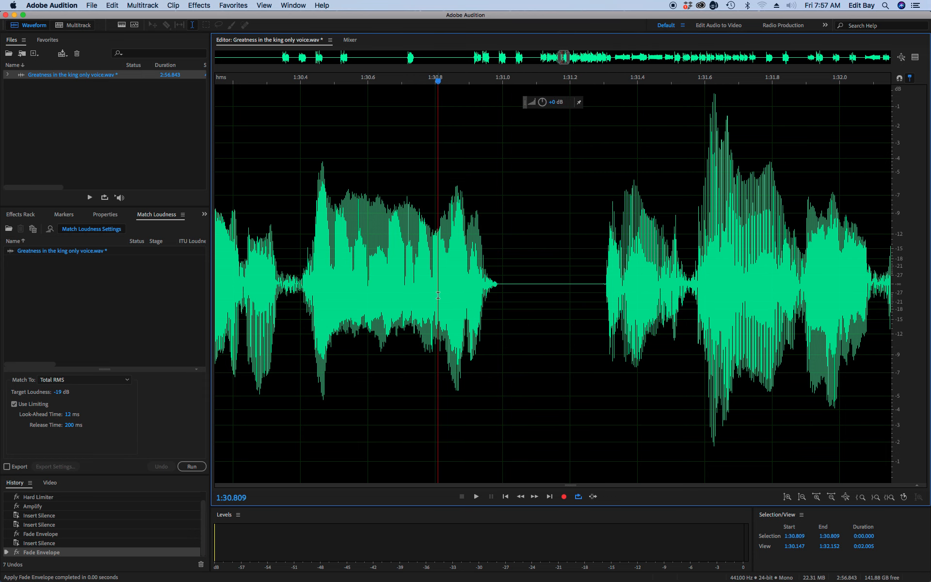
{"action": "key", "text": "space"}
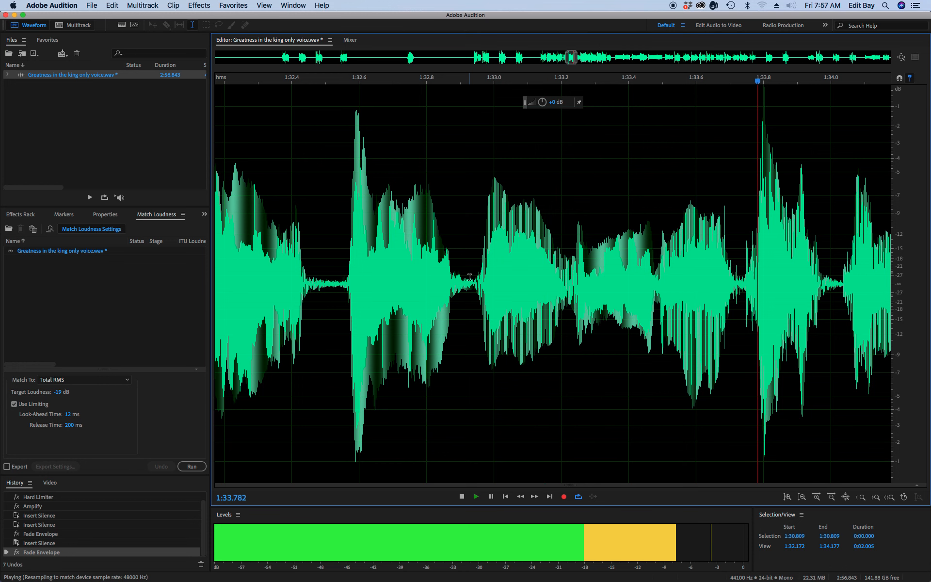
{"action": "key", "text": "space"}
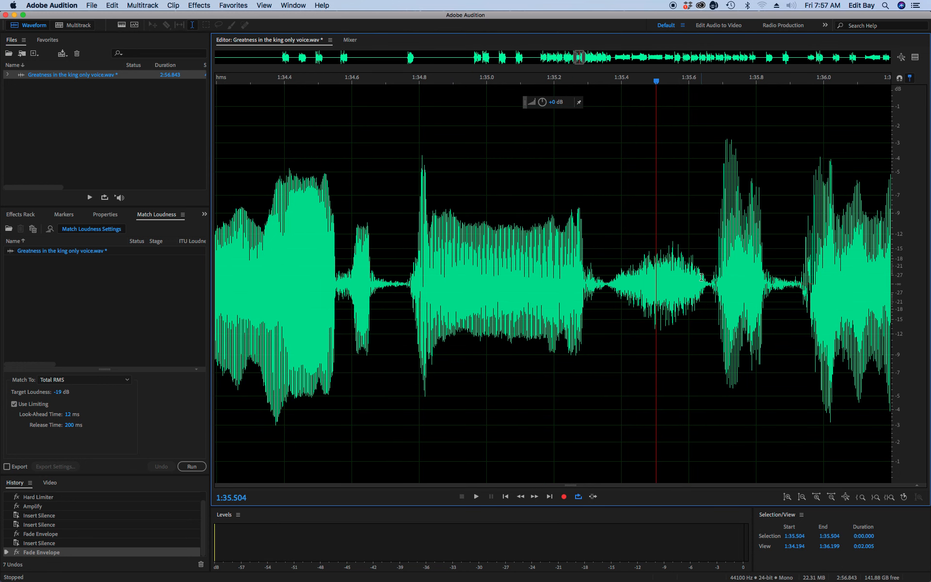
Step: Replace the breath from about 1:35.37 to 1:35.66 with silence and apply a Fade Out to the tail of the preceding word
{"action": "left_click_drag", "start_coordinate": [709, 284], "coordinate": [610, 304]}
{"action": "key", "text": "super+shift+s"}
{"action": "key", "text": "Return"}
{"action": "key", "text": "super+shift+f"}
Step: Play from about 1:34.97 across the edit and on to about 1:39.88 to check it and find the next breath
{"action": "left_click", "coordinate": [476, 311]}
{"action": "key", "text": "space"}
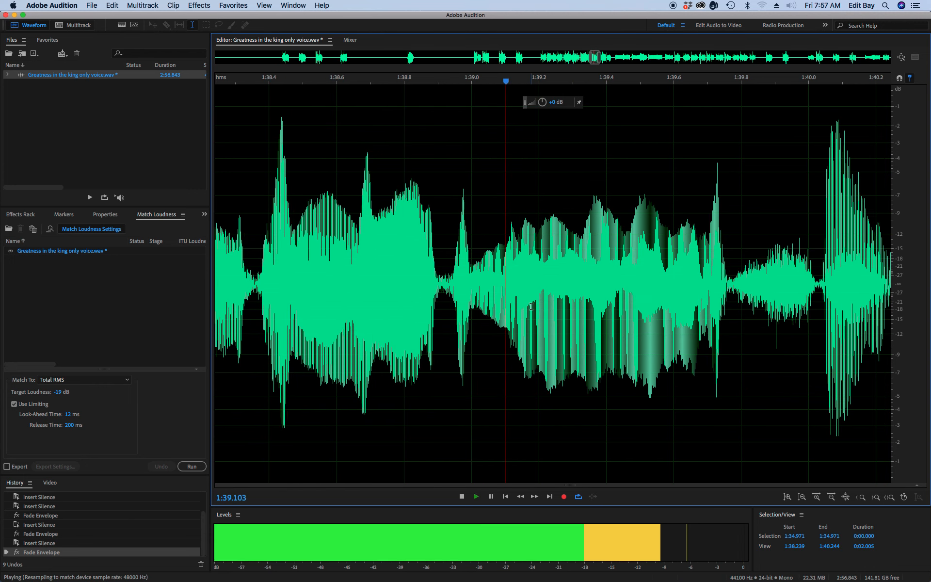
{"action": "key", "text": "space"}
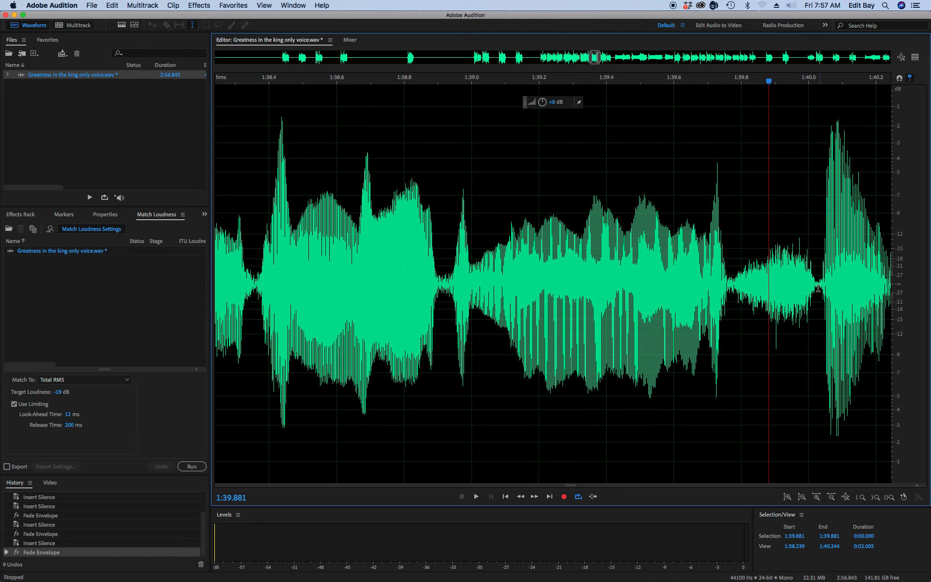
Step: Replace the breath from about 1:39.78 to 1:40.03 with silence and fade out the preceding word's tail, from about 1:39.75 to 1:39.79
{"action": "left_click_drag", "start_coordinate": [817, 286], "coordinate": [735, 298]}
{"action": "key", "text": "s"}
{"action": "key", "text": "Return"}
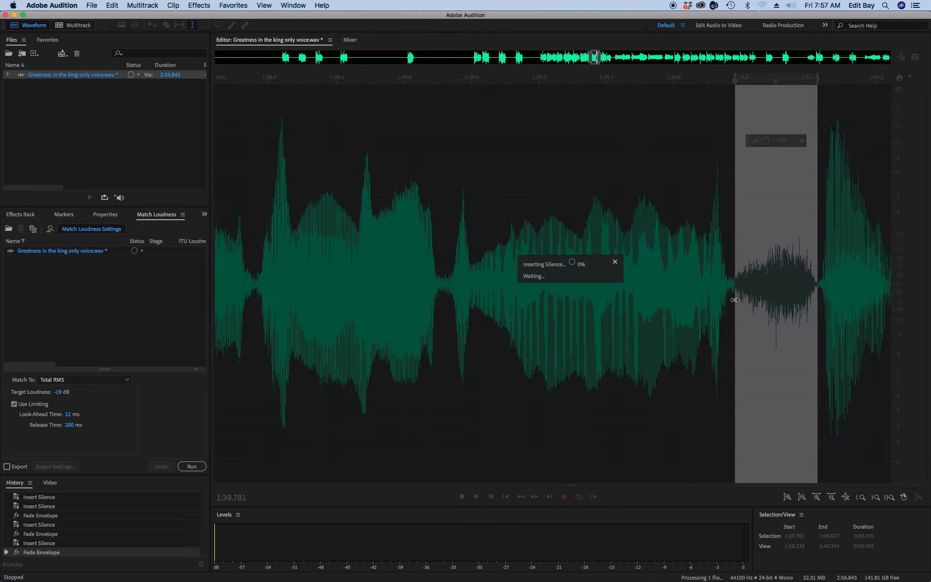
{"action": "left_click_drag", "start_coordinate": [723, 285], "coordinate": [739, 294]}
{"action": "key", "text": "f"}
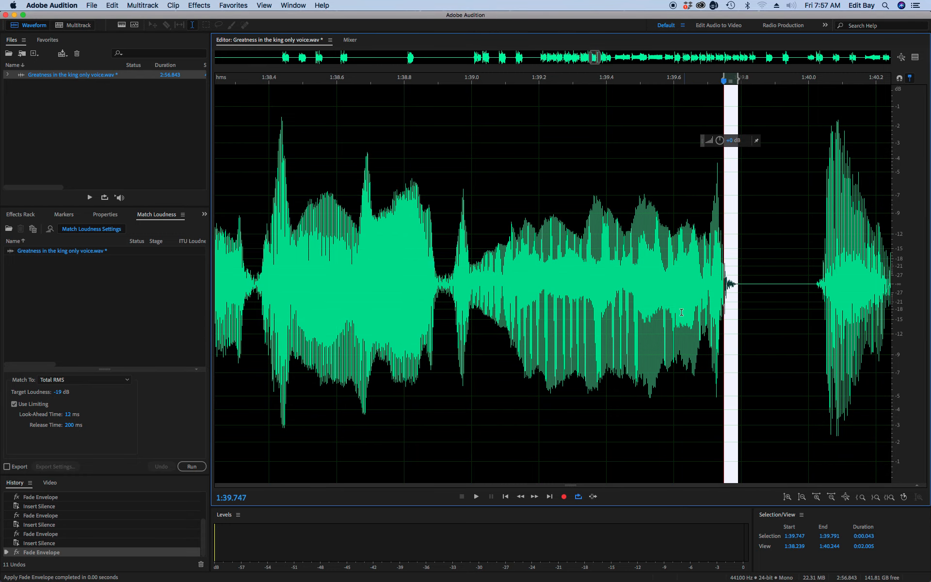
Step: Play from about 1:39.30 to the phrase's end, and play the next phrase from about 1:44.58, listening for breaths
{"action": "left_click", "coordinate": [572, 308]}
{"action": "key", "text": "space"}
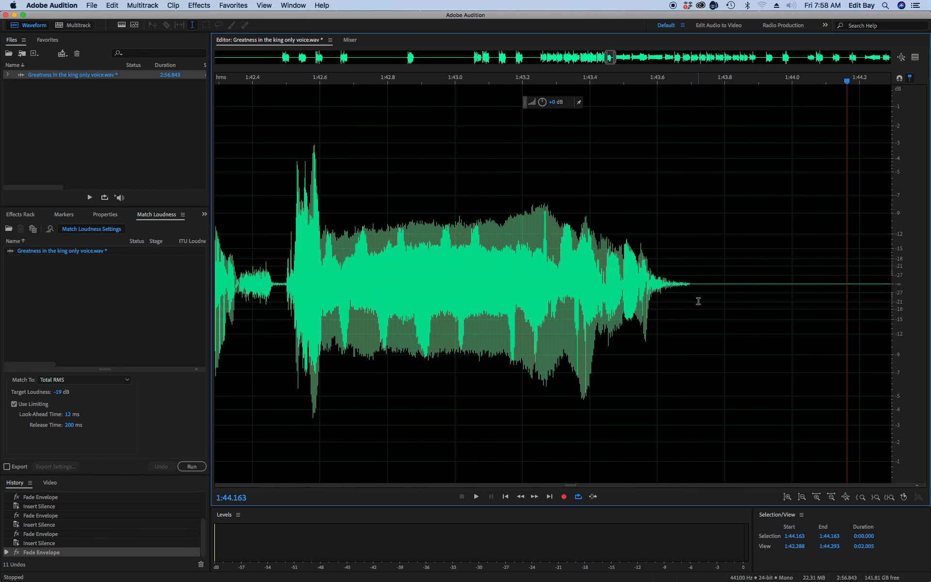
{"action": "scroll", "coordinate": [695, 301], "scroll_direction": "right", "scroll_amount": 8}
{"action": "left_click", "coordinate": [507, 281]}
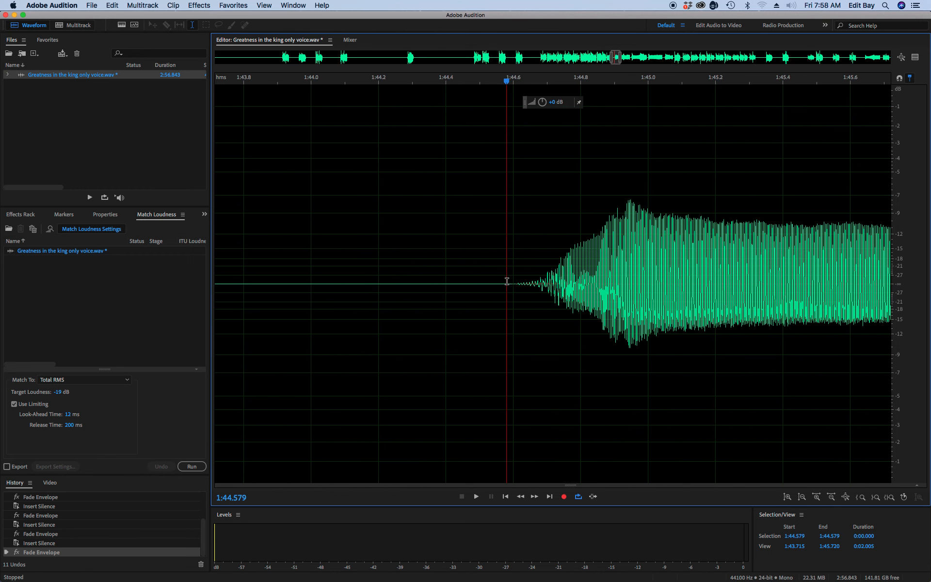
{"action": "key", "text": "space"}
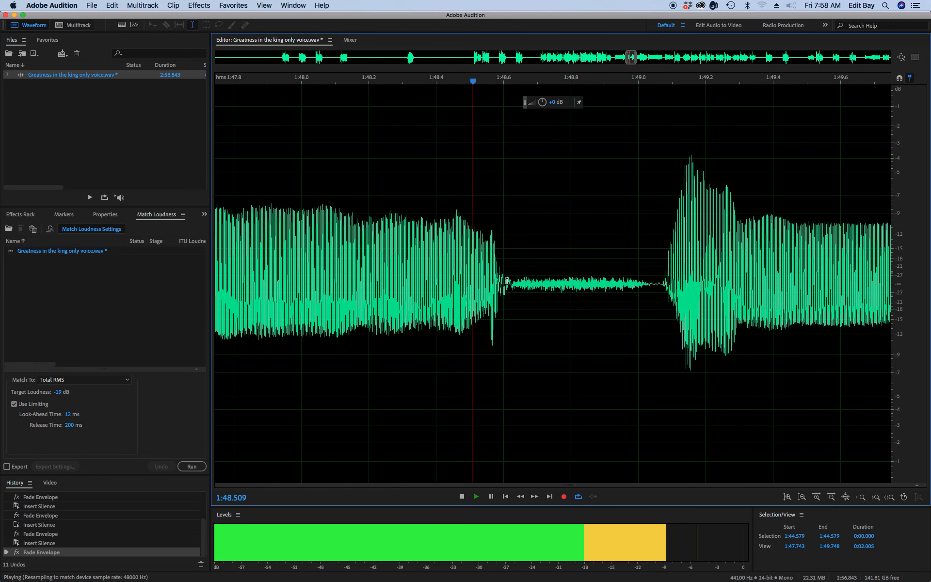
{"action": "key", "text": "space"}
Step: Replace the breath from about 1:48.63 to 1:49.07 with silence and fade out the preceding note's tail, from about 1:48.56 to 1:48.64
{"action": "left_click_drag", "start_coordinate": [663, 284], "coordinate": [513, 301]}
{"action": "key", "text": "shift+s"}
{"action": "key", "text": "Return"}
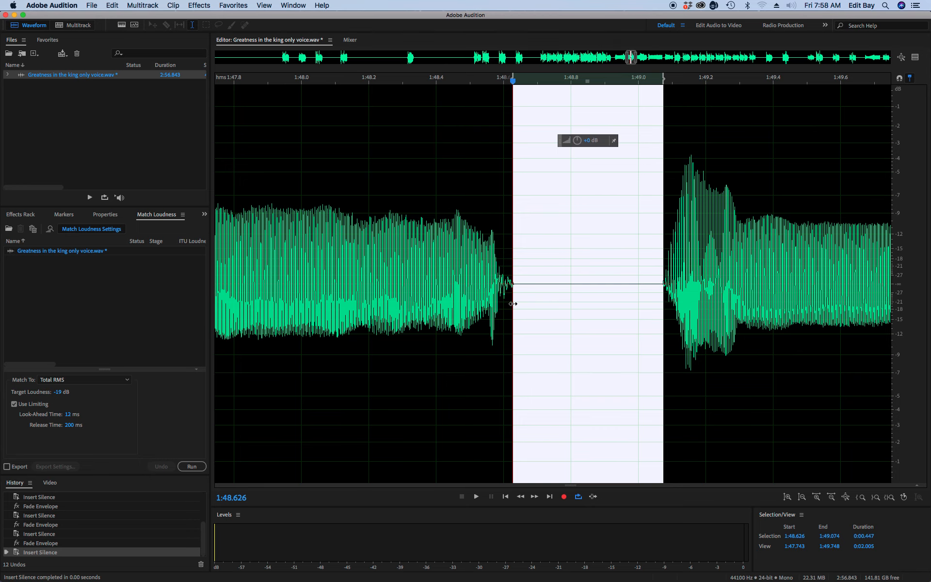
{"action": "left_click_drag", "start_coordinate": [491, 297], "coordinate": [518, 298]}
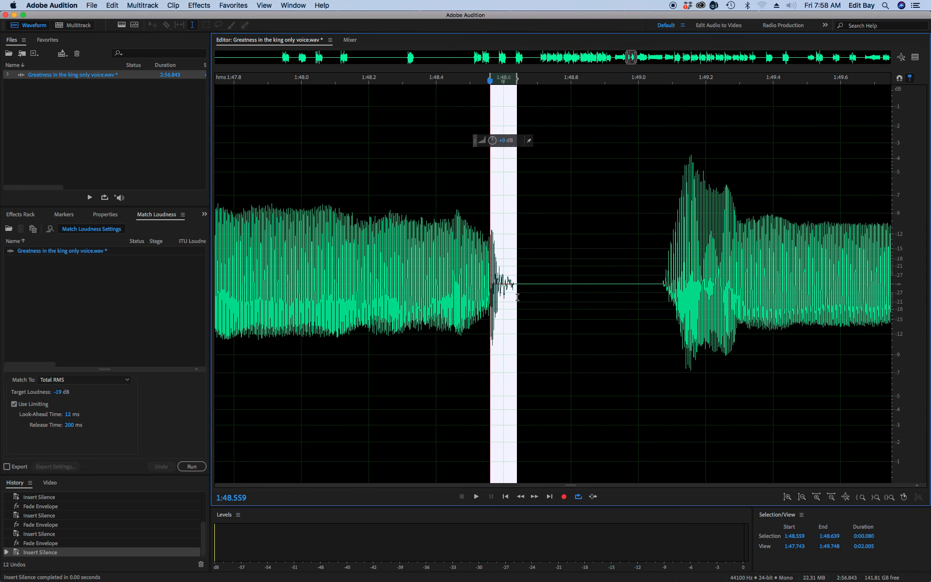
{"action": "key", "text": "f"}
Step: Play from about 1:48.10 to about 1:49.06 to check the silenced gap and fade
{"action": "left_click", "coordinate": [335, 276]}
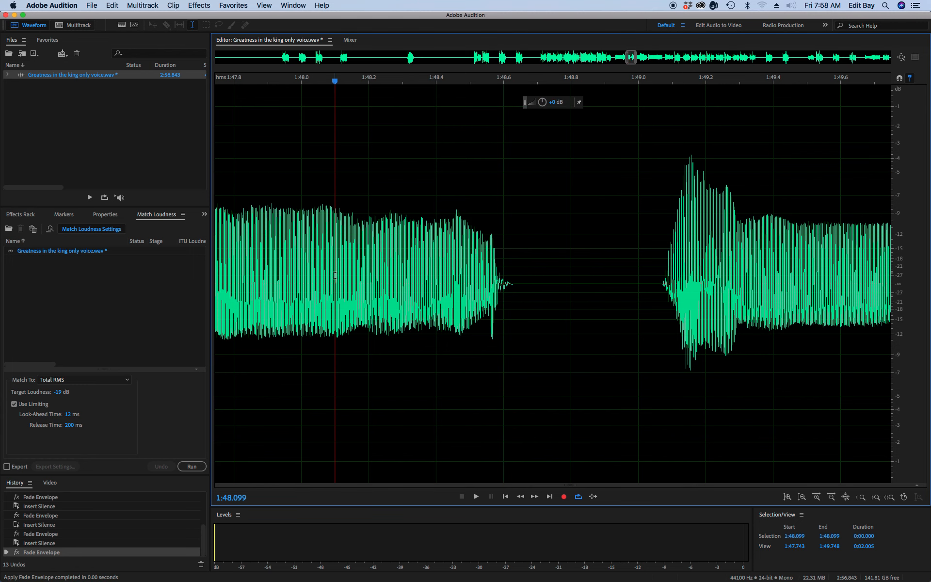
{"action": "key", "text": "space"}
{"action": "key", "text": "space"}
Step: Replace the breath from about 1:52.99 to 1:53.44 with silence and fade out the preceding note's tail, from about 1:52.92 to 1:53.00
{"action": "scroll", "coordinate": [510, 289], "scroll_direction": "right", "scroll_amount": 10}
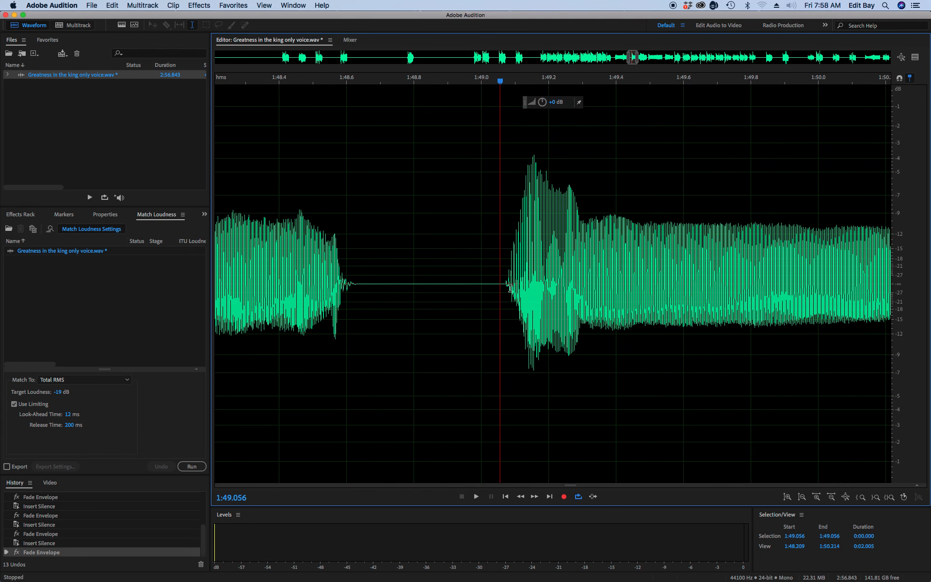
{"action": "scroll", "coordinate": [510, 289], "scroll_direction": "right", "scroll_amount": 20}
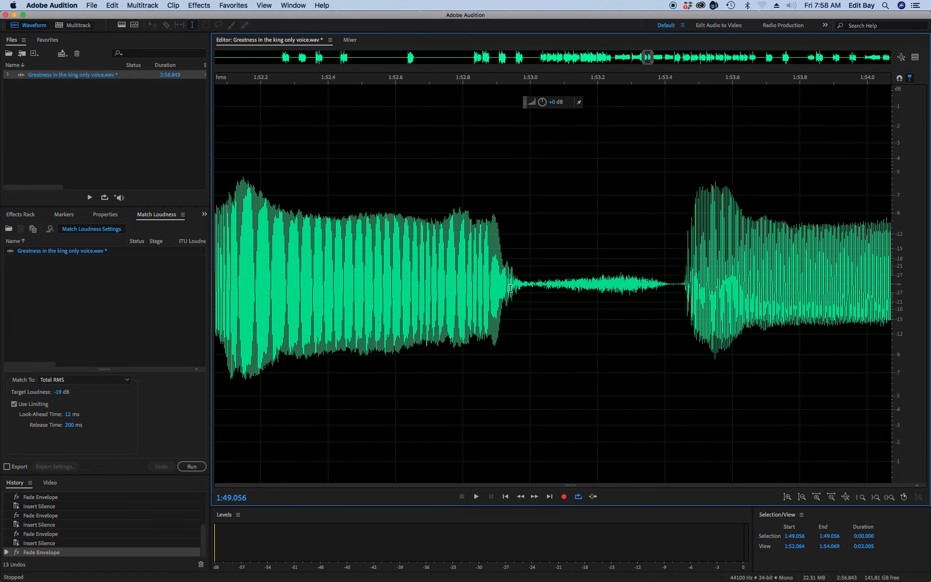
{"action": "left_click_drag", "start_coordinate": [679, 285], "coordinate": [529, 307]}
{"action": "key", "text": "shift+s"}
{"action": "key", "text": "Return"}
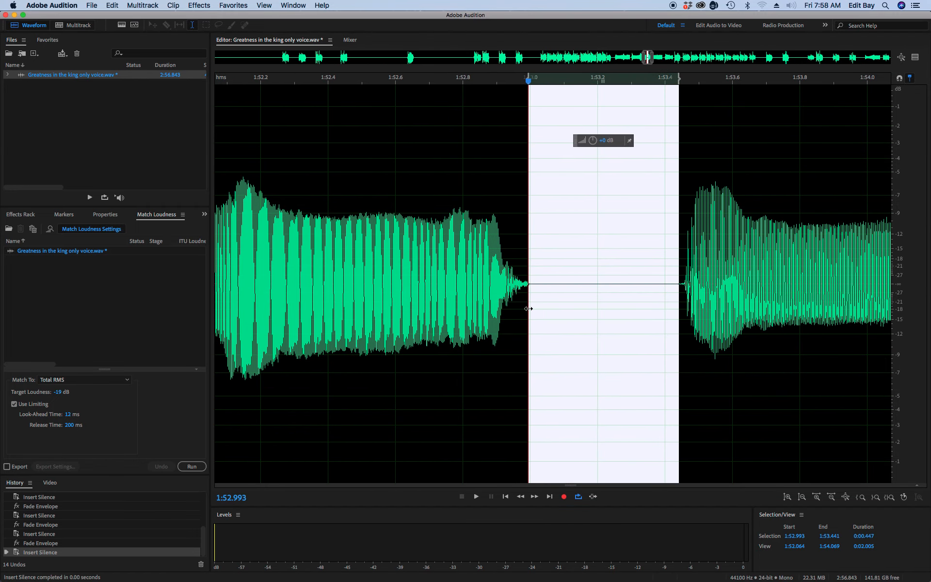
{"action": "left_click", "coordinate": [503, 302]}
{"action": "left_click_drag", "start_coordinate": [503, 302], "coordinate": [531, 313]}
{"action": "key", "text": "shift+f"}
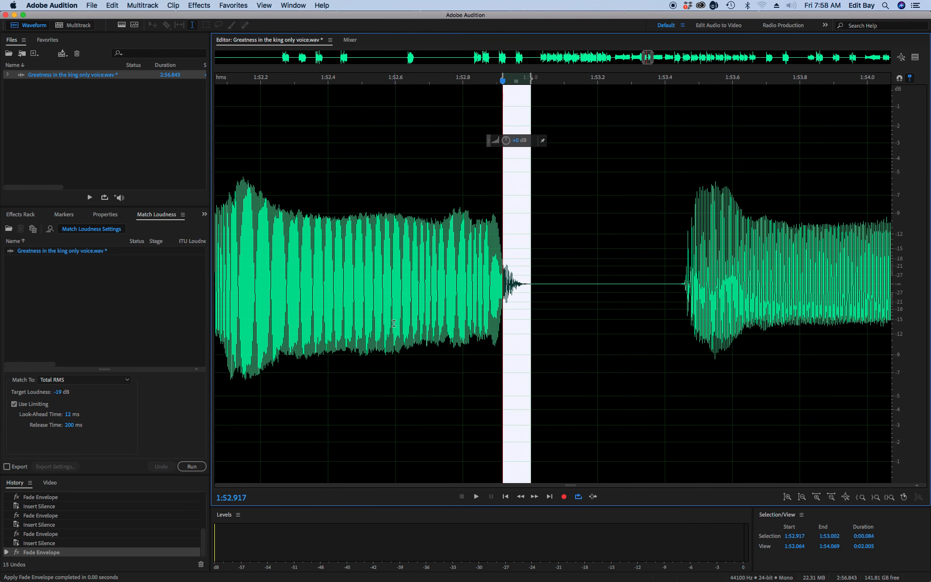
Step: Play from about 1:52.18 across the silenced gap, and continue to about 1:57.31, listening for the next breath
{"action": "left_click", "coordinate": [253, 277]}
{"action": "key", "text": "space"}
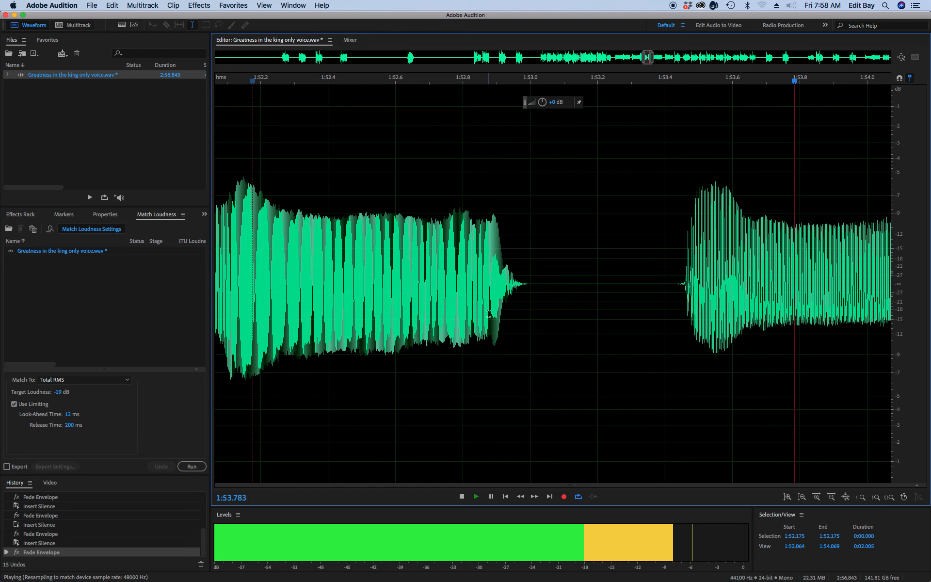
{"action": "key", "text": "space"}
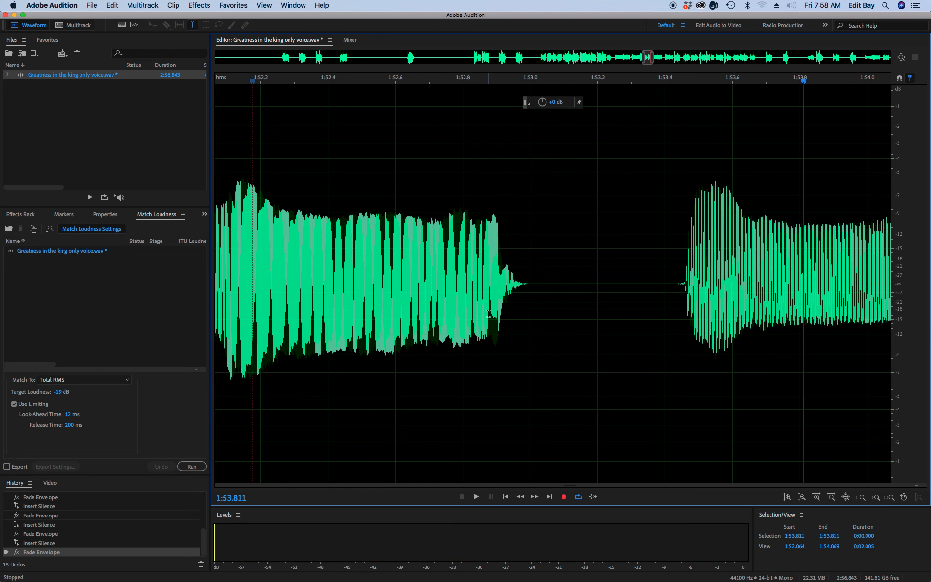
{"action": "key", "text": "space"}
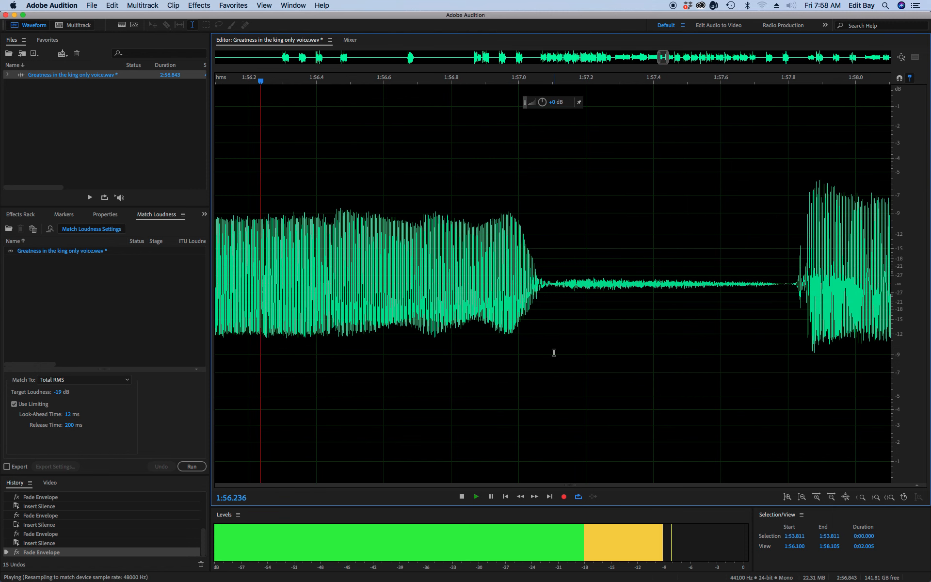
{"action": "key", "text": "space"}
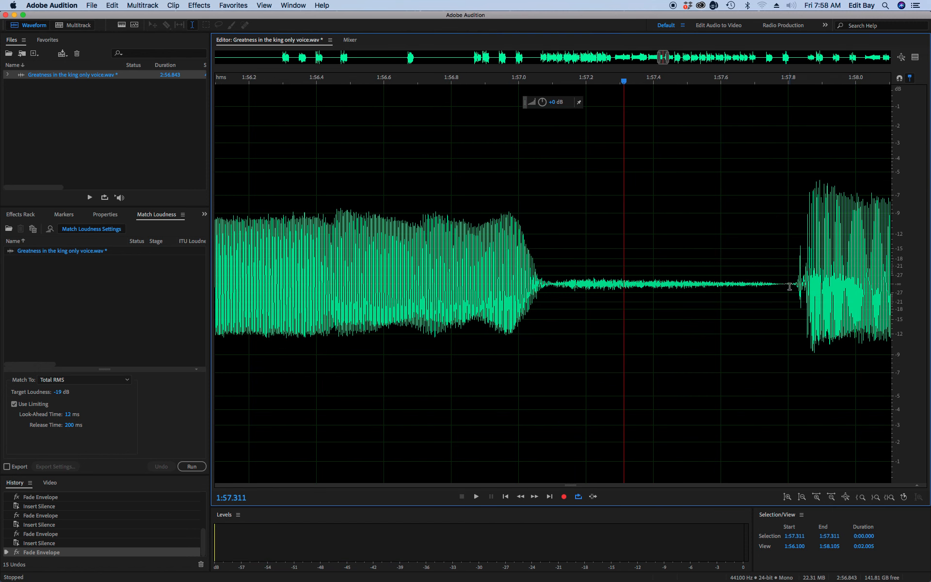
Step: Replace the breath from about 1:57.12 to 1:57.81 with silence and apply a Fade Out to the tail of the preceding note
{"action": "left_click_drag", "start_coordinate": [790, 284], "coordinate": [559, 299]}
{"action": "key", "text": "shift+s"}
{"action": "key", "text": "Return"}
{"action": "key", "text": "shift+f"}
Step: Play from about 1:56.80 to about 1:59.18 to check the silenced gap and the following phrase
{"action": "left_click", "coordinate": [450, 289]}
{"action": "key", "text": "space"}
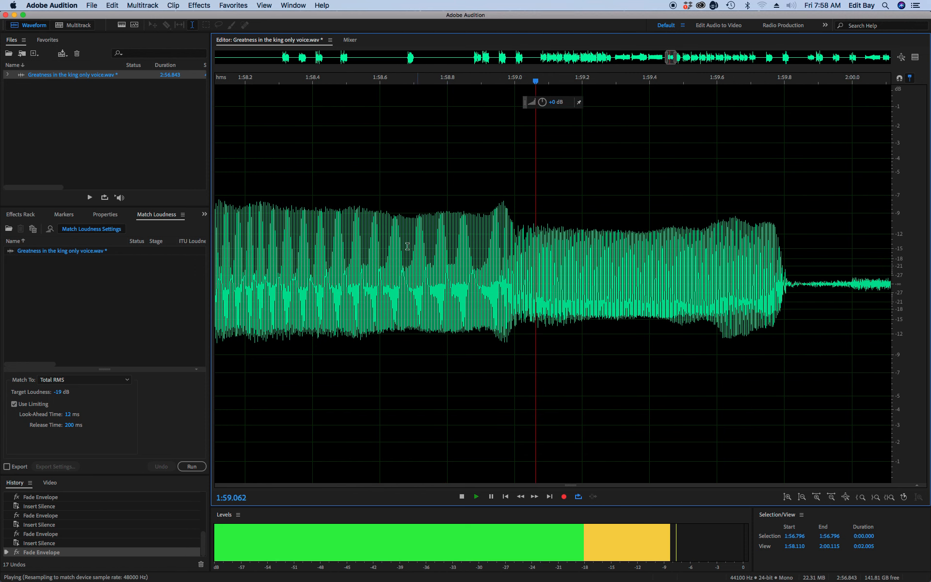
{"action": "key", "text": "space"}
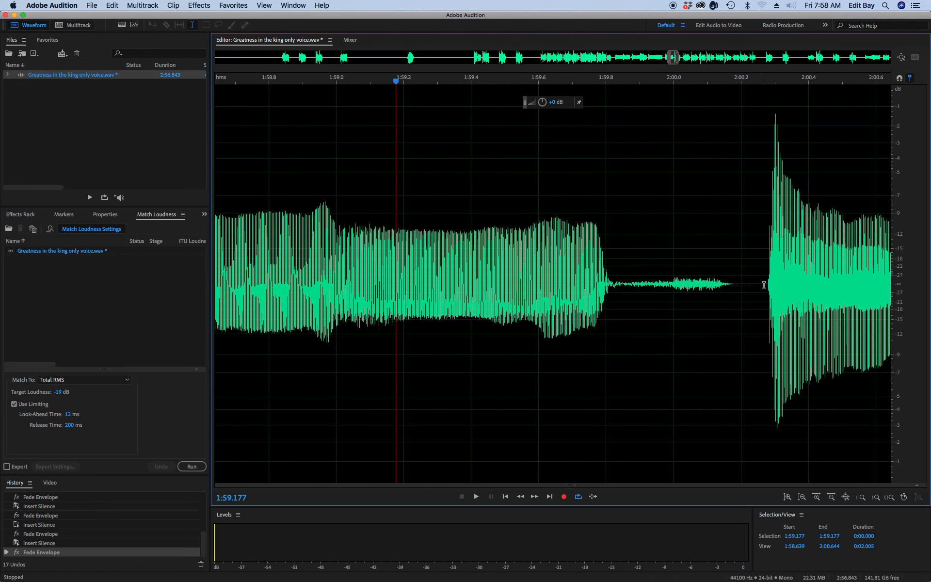
Step: Replace the breath from about 1:59.85 to 2:00.28 with silence, fade out the preceding note's tail, and clear the selection
{"action": "left_click_drag", "start_coordinate": [768, 286], "coordinate": [623, 302]}
{"action": "key", "text": "shift+s"}
{"action": "key", "text": "Return"}
{"action": "key", "text": "shift+f"}
{"action": "left_click", "coordinate": [467, 316]}
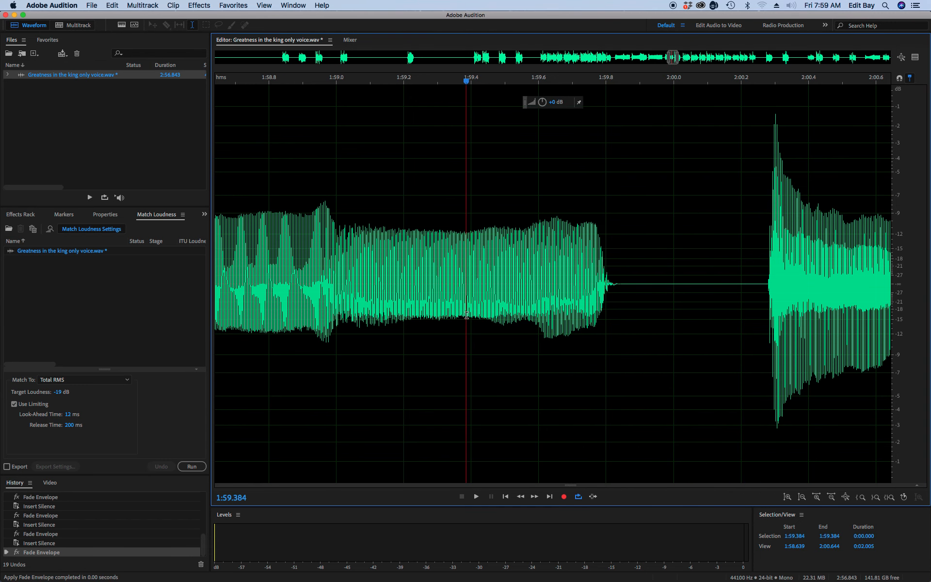
Step: Play on from about 1:59.38 to about 2:06.43, listening for the next breath between phrases
{"action": "key", "text": "space"}
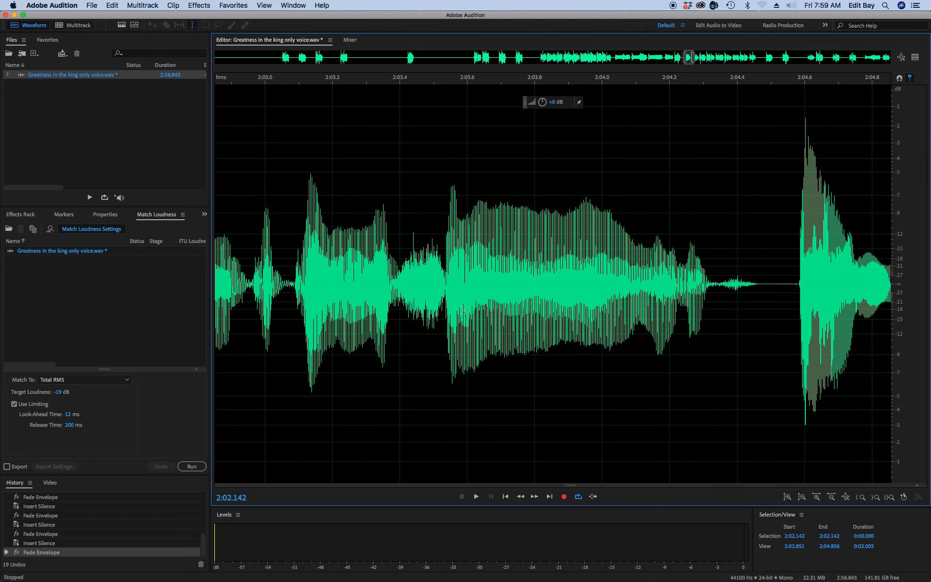
{"action": "left_click", "coordinate": [292, 302]}
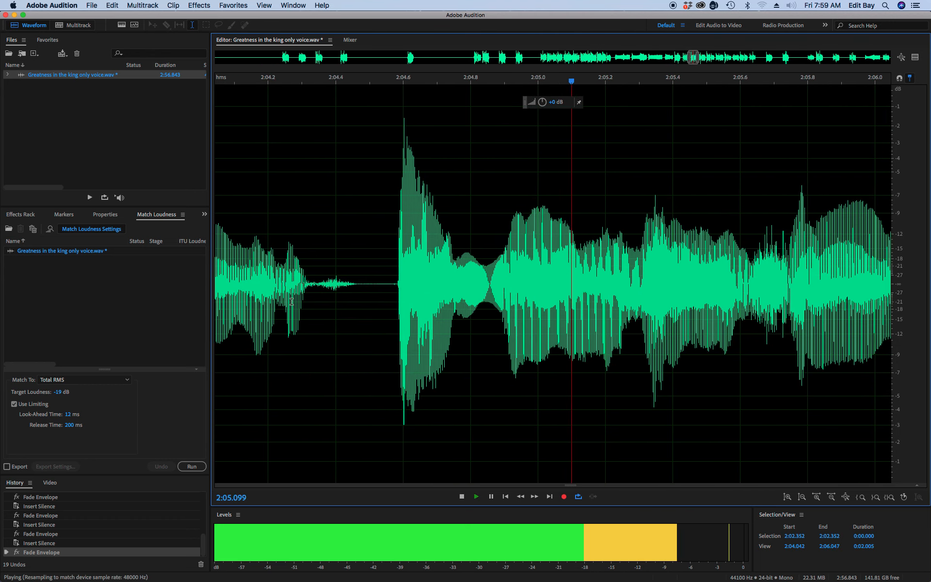
{"action": "key", "text": "space"}
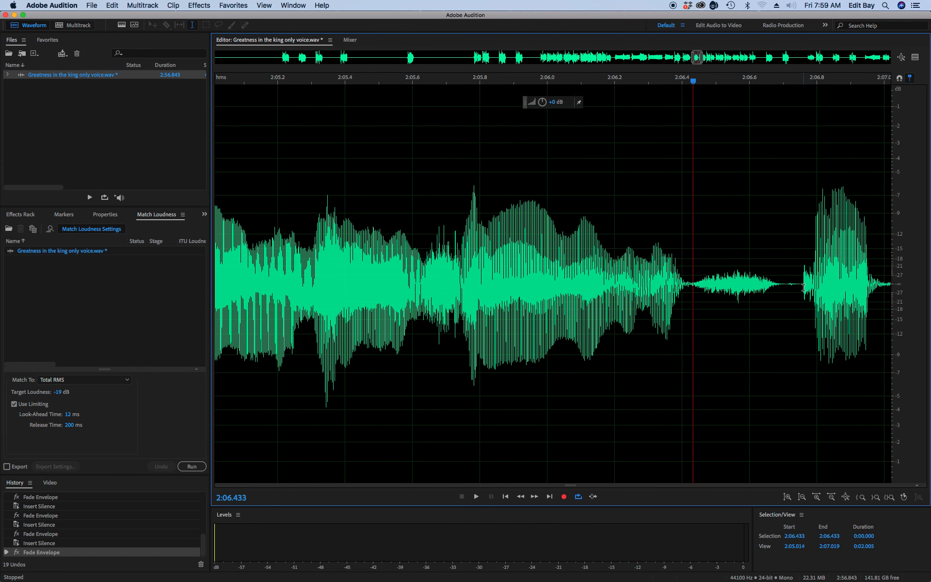
Step: Replace the breath from about 2:06.43 to 2:06.76 with silence, fade out the preceding note's tail, and clear the selection
{"action": "left_click_drag", "start_coordinate": [804, 288], "coordinate": [692, 315]}
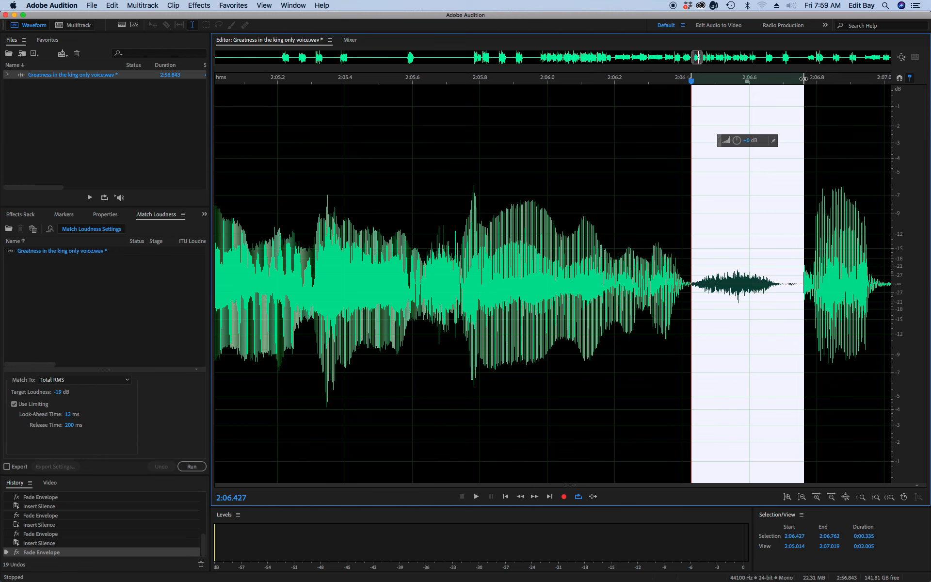
{"action": "left_click_drag", "start_coordinate": [803, 82], "coordinate": [802, 84]}
{"action": "key", "text": "shift+s"}
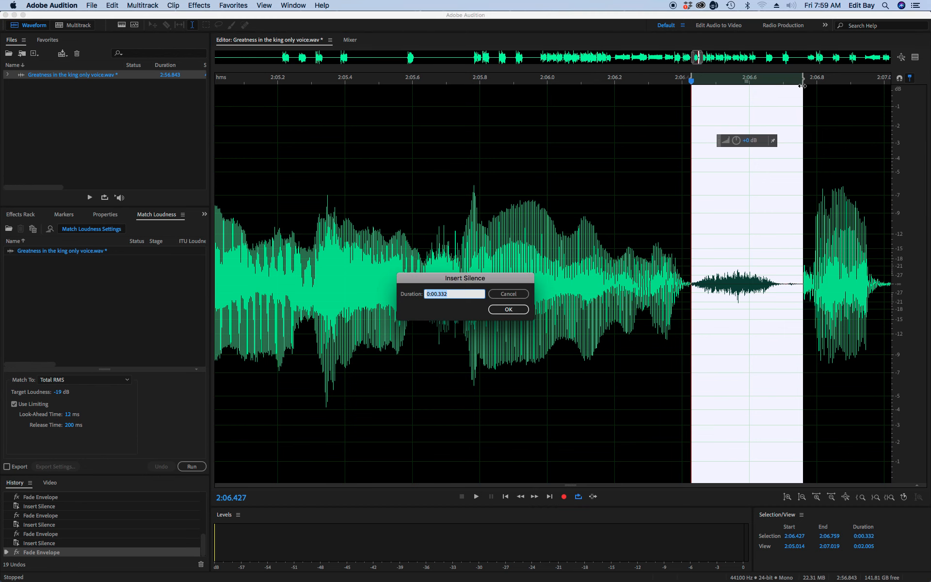
{"action": "key", "text": "Return"}
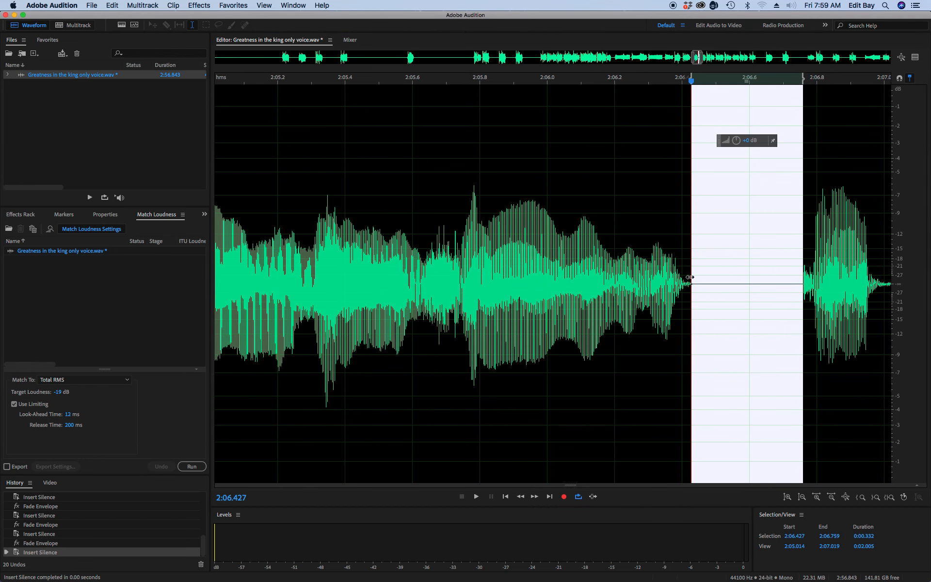
{"action": "left_click_drag", "start_coordinate": [675, 297], "coordinate": [695, 303]}
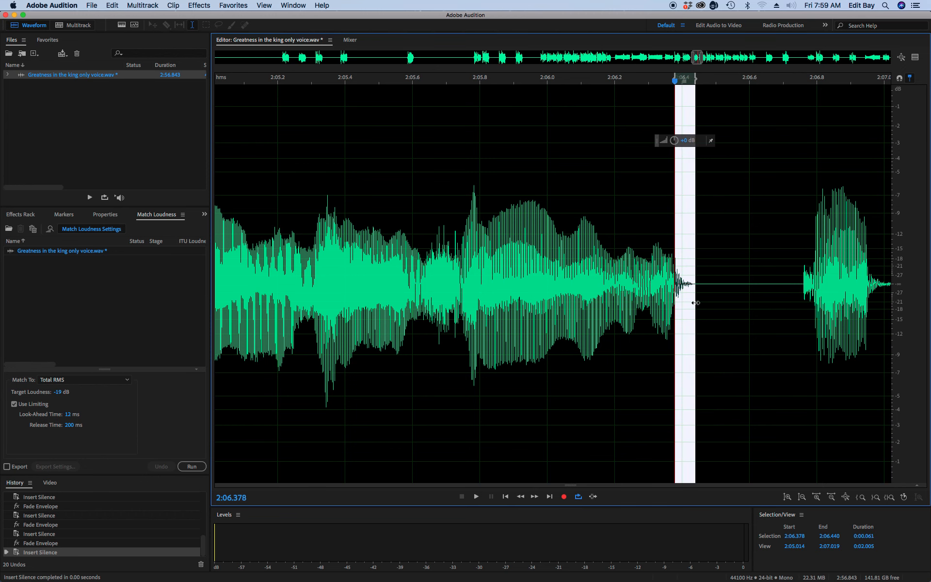
{"action": "key", "text": "shift+f"}
{"action": "left_click", "coordinate": [611, 284]}
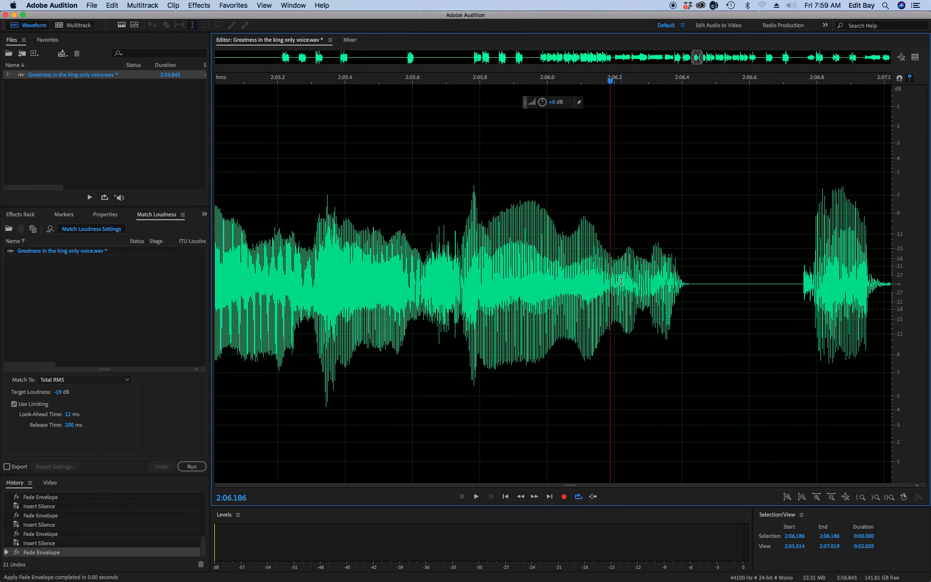
Step: Save the edited vocal file and switch to Logic Pro X
{"action": "key", "text": "super+s"}
{"action": "key", "text": "super+Tab"}
{"action": "key", "text": "super+Tab"}
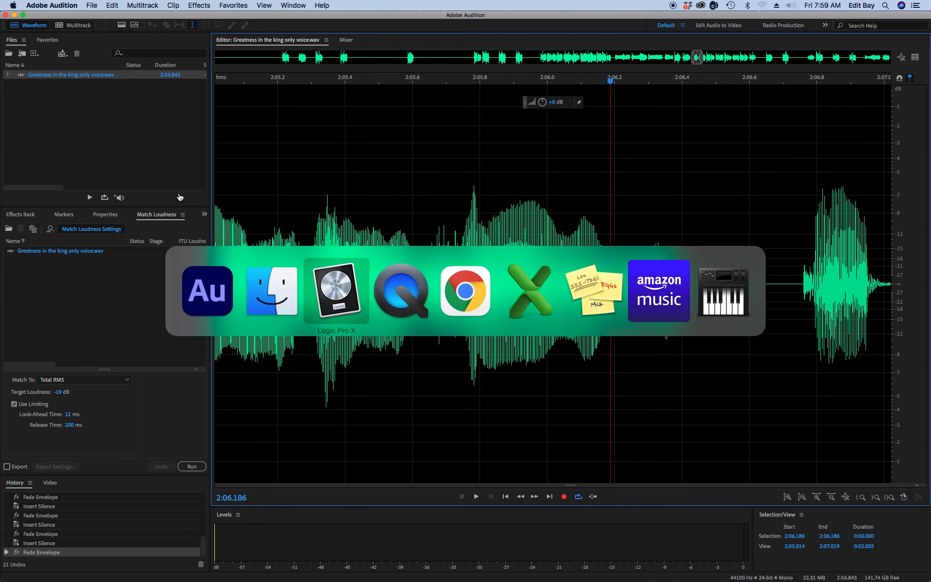